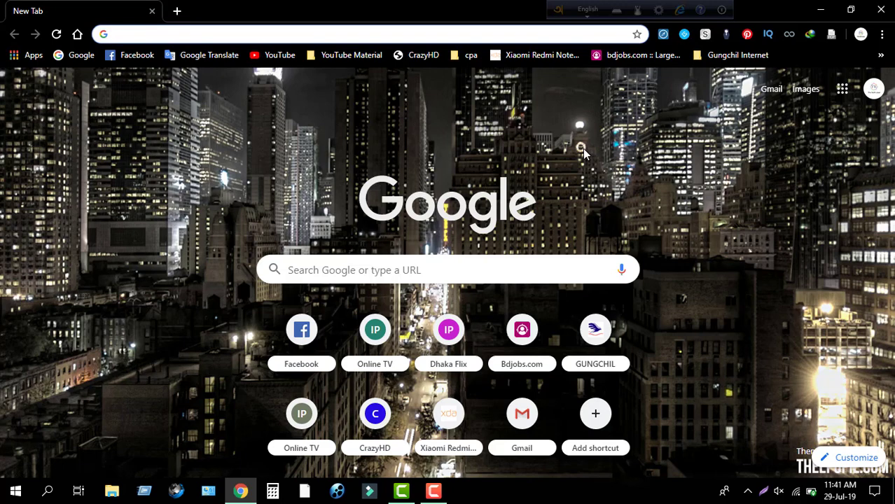
# Search the web for "handbreak" and open the official HandBrake website from the results
pyautogui.click(303, 35)
pyautogui.write('Ha')
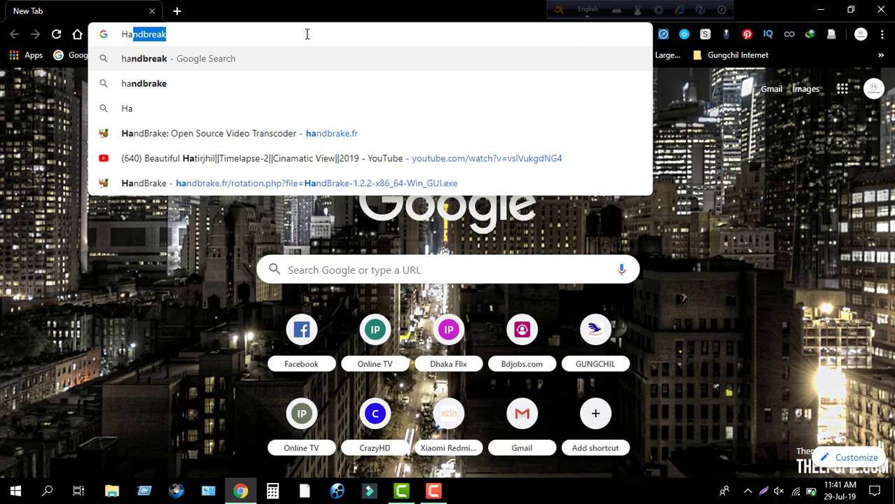
pyautogui.press('Return')
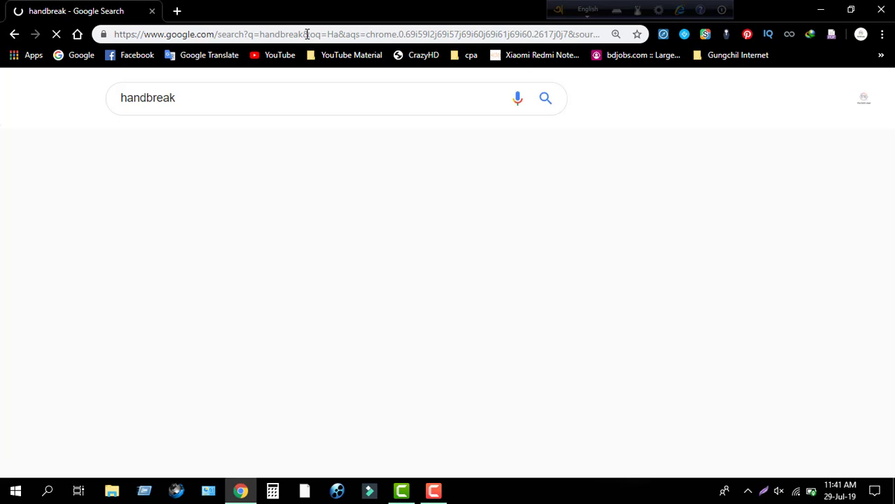
pyautogui.press('super+plus')
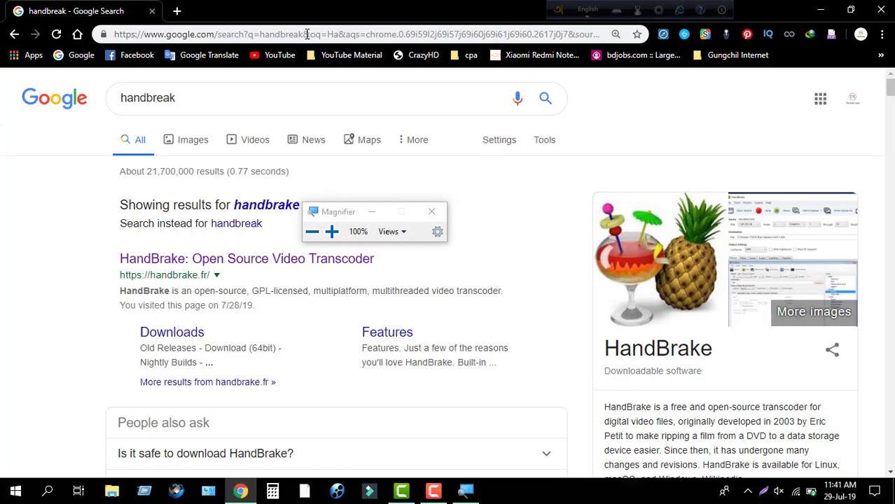
pyautogui.press('super+plus')
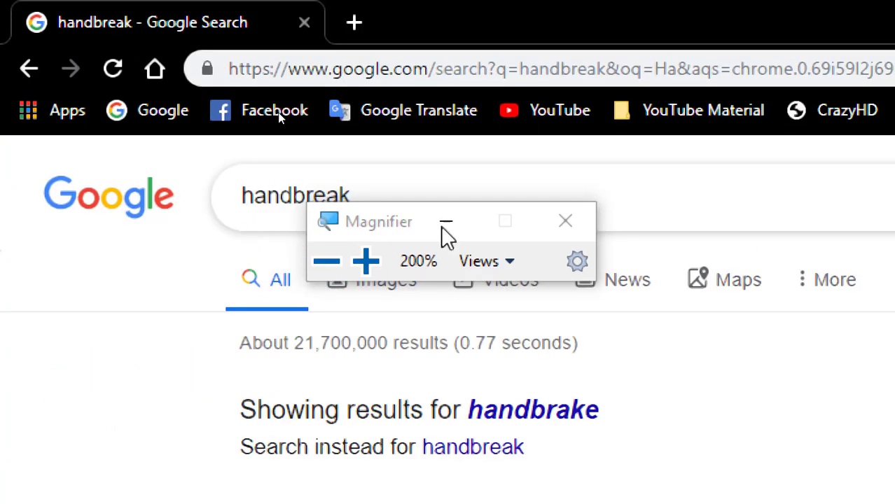
pyautogui.click(565, 223)
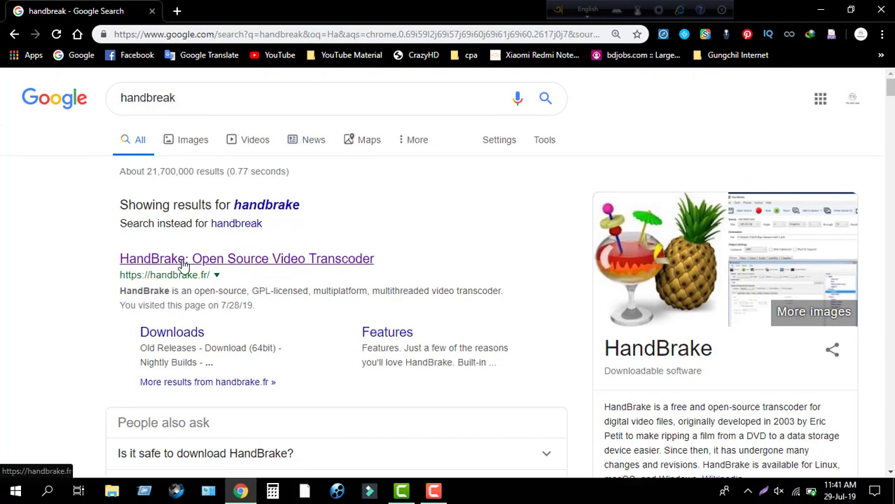
pyautogui.click(184, 262)
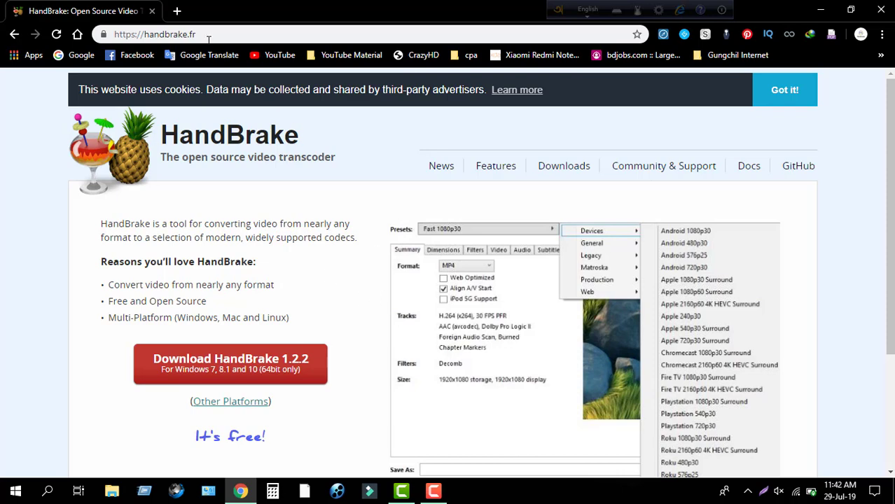
# Try to download HandBrake 1.2.2 for 64-bit Windows from the site's home page
pyautogui.click(202, 367)
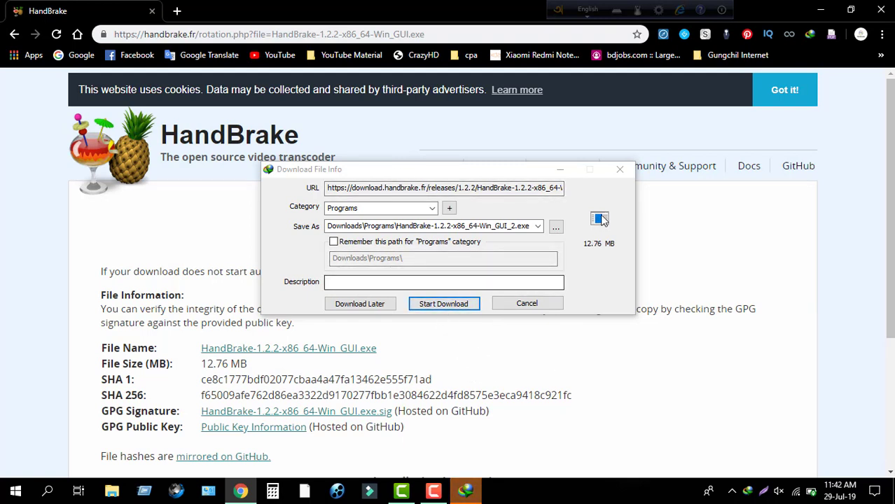
pyautogui.click(621, 172)
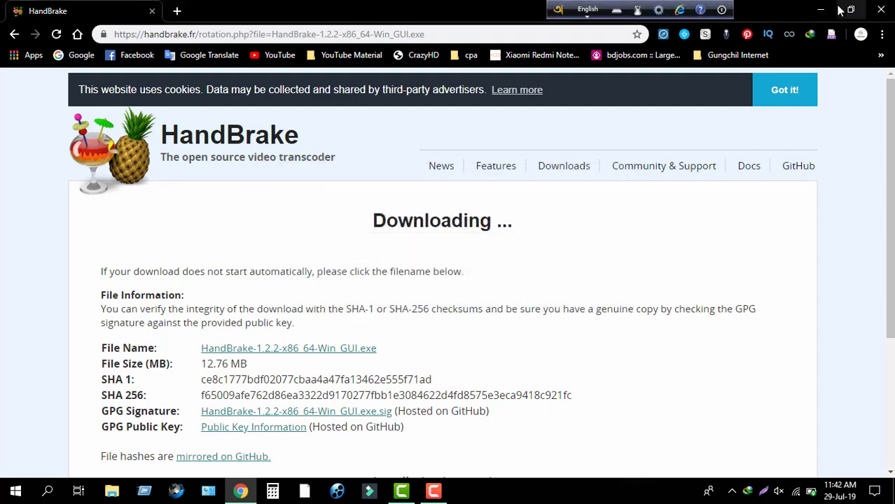
# Minimize the browser and launch HandBrake from the desktop
pyautogui.click(823, 10)
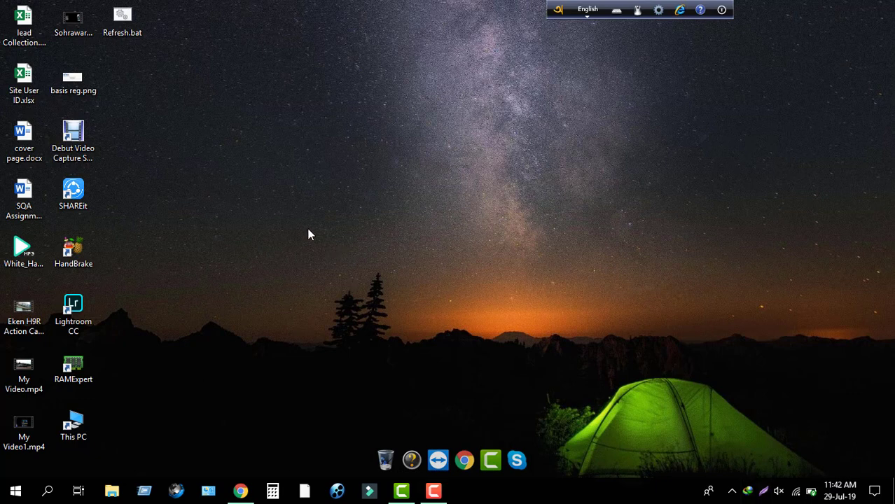
pyautogui.doubleClick(75, 260)
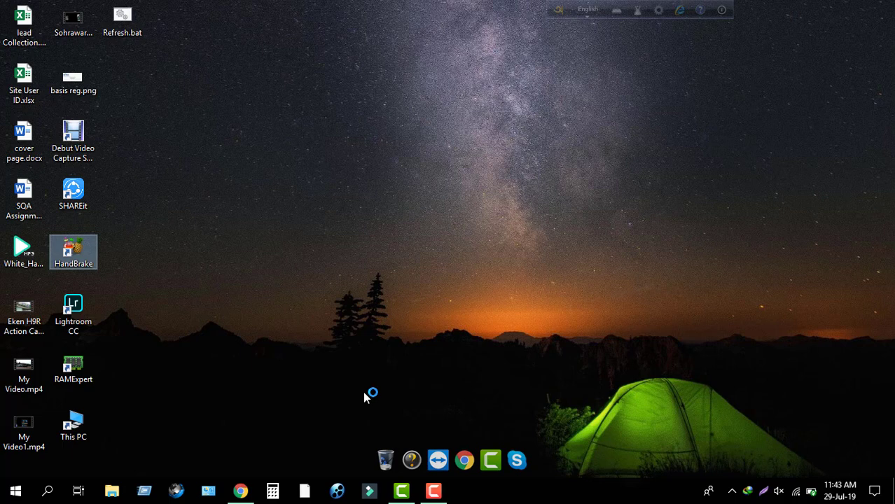
pyautogui.rightClick(354, 165)
pyautogui.click(384, 205)
pyautogui.rightClick(322, 148)
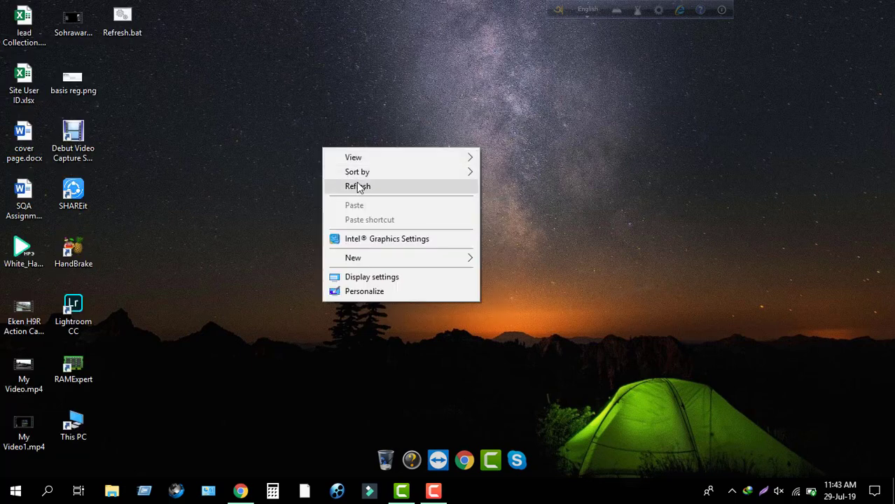
pyautogui.click(358, 188)
pyautogui.rightClick(349, 162)
pyautogui.click(371, 203)
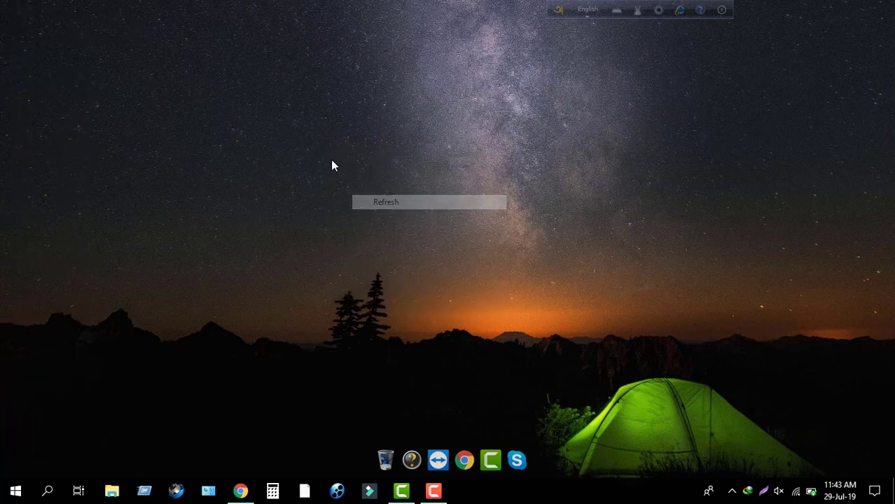
pyautogui.rightClick(326, 158)
pyautogui.click(366, 196)
pyautogui.rightClick(359, 181)
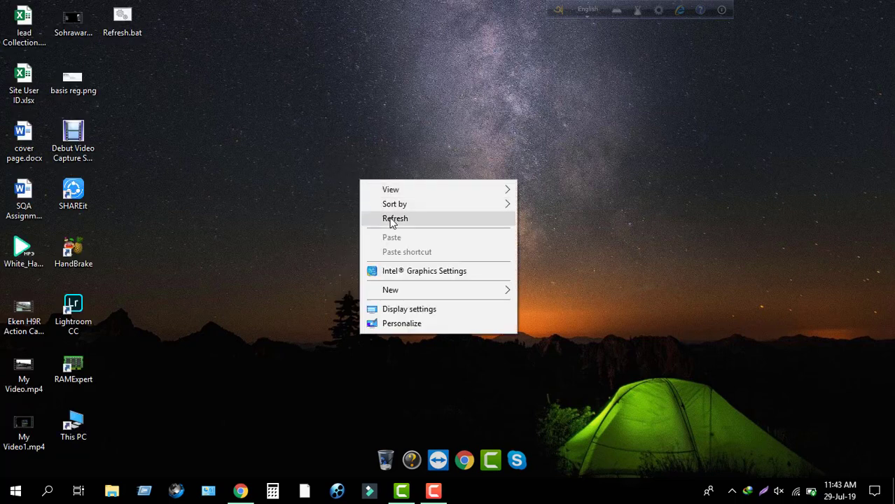
pyautogui.click(390, 219)
pyautogui.rightClick(358, 181)
pyautogui.click(392, 218)
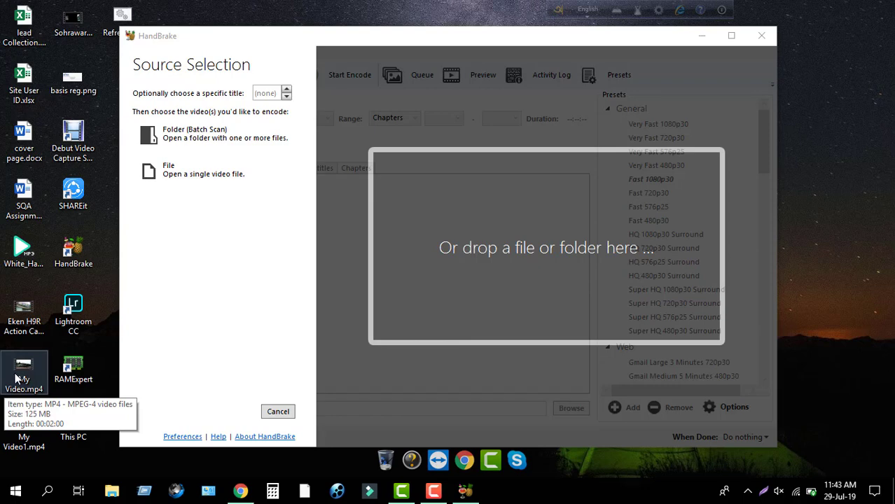
# Load My Video.mp4 from the desktop as the HandBrake source and shift the window slightly
pyautogui.moveTo(17, 378); pyautogui.dragTo(459, 279)
pyautogui.moveTo(537, 243); pyautogui.dragTo(548, 246)
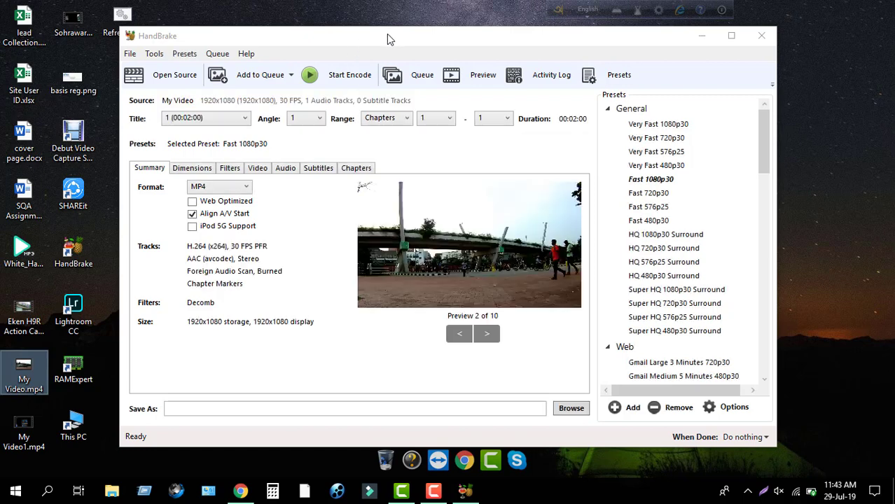
pyautogui.moveTo(387, 35); pyautogui.dragTo(403, 32)
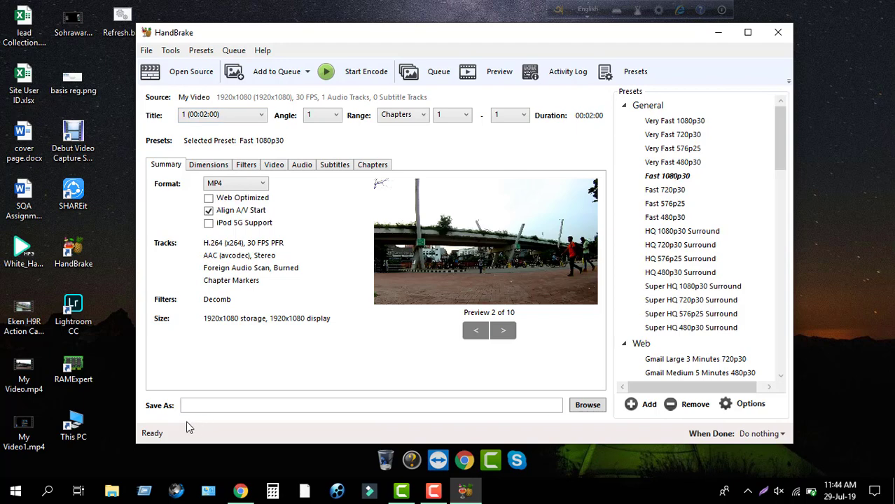
# Set the output file to demo.mp4 on the Music & Videos (F:) drive, replacing the existing file
pyautogui.click(593, 408)
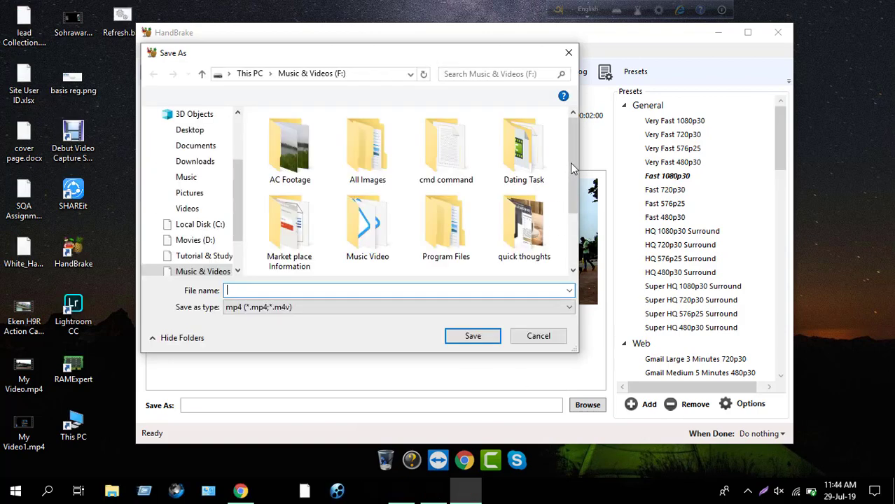
pyautogui.moveTo(572, 180); pyautogui.dragTo(572, 239)
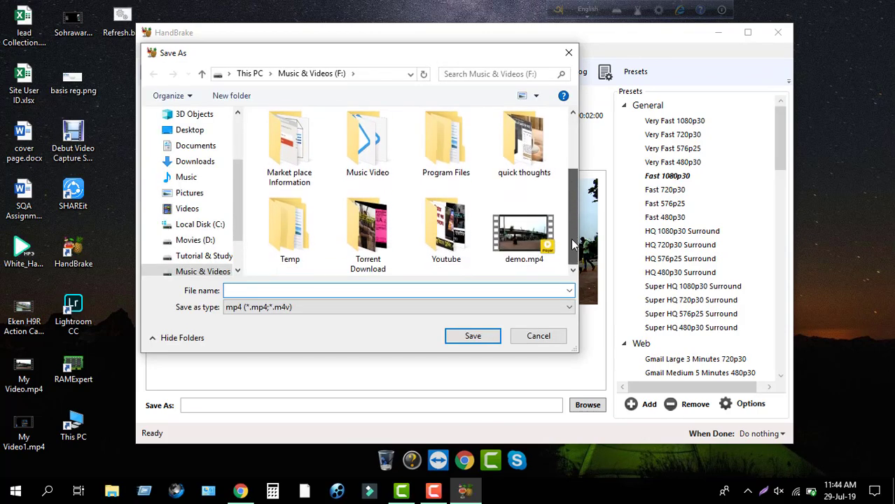
pyautogui.click(516, 235)
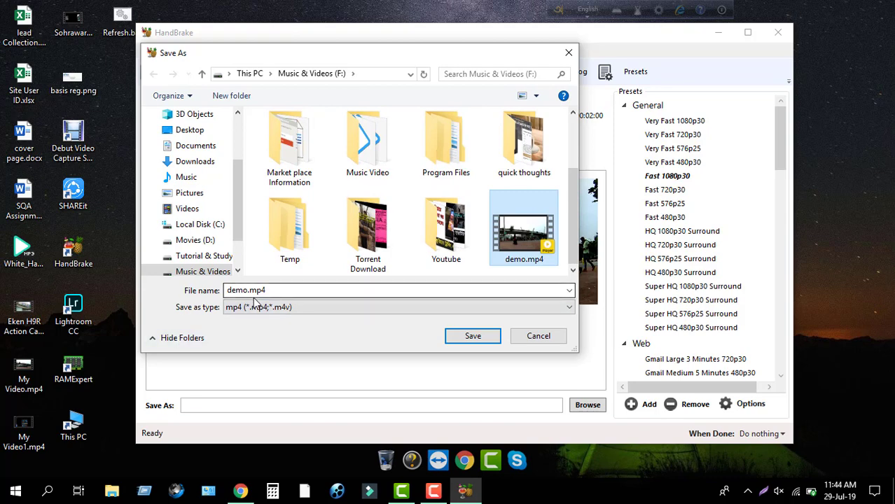
pyautogui.click(492, 341)
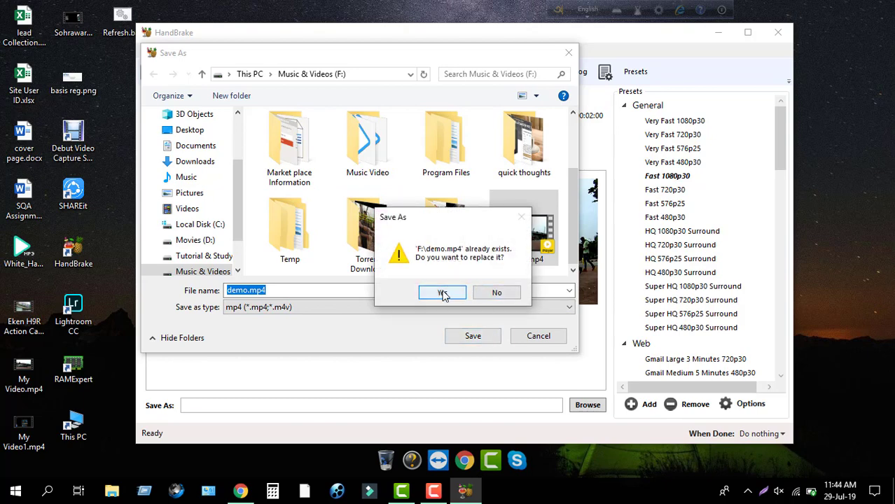
pyautogui.click(443, 293)
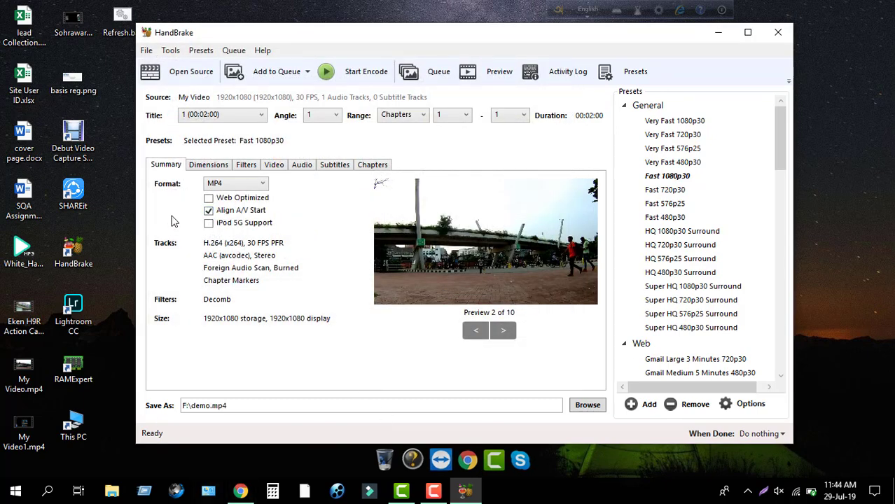
# Keep MP4 as the output format, enable Web Optimized and turn off Align A/V Start
pyautogui.click(223, 185)
pyautogui.click(226, 186)
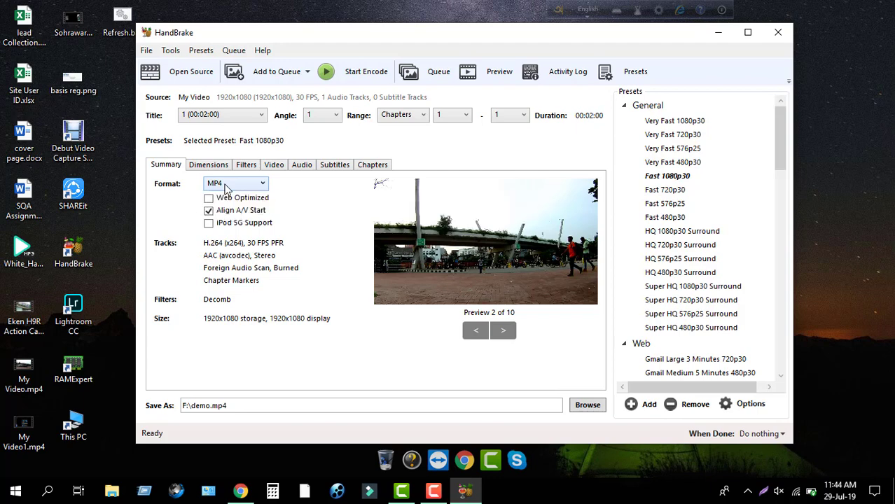
pyautogui.click(209, 200)
pyautogui.click(208, 210)
# Set the output video size to 1280 wide by 720 high and keep cropping on Automatic
pyautogui.click(209, 166)
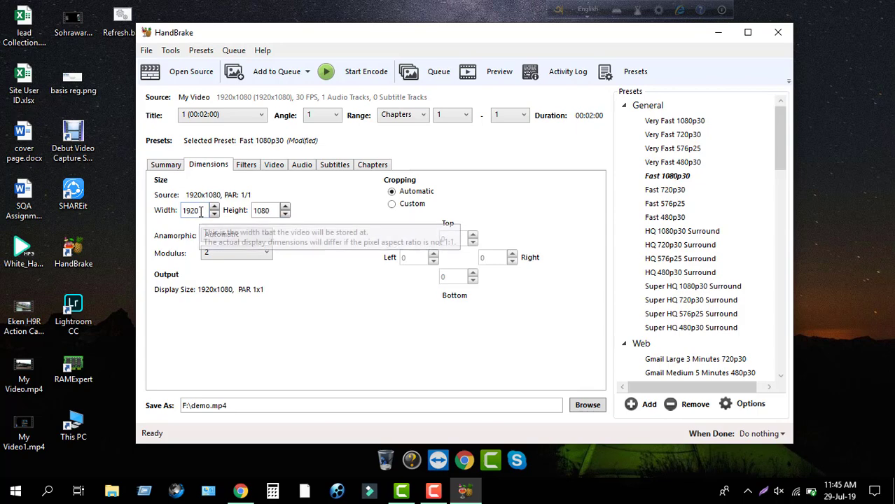
pyautogui.moveTo(201, 211); pyautogui.dragTo(111, 214)
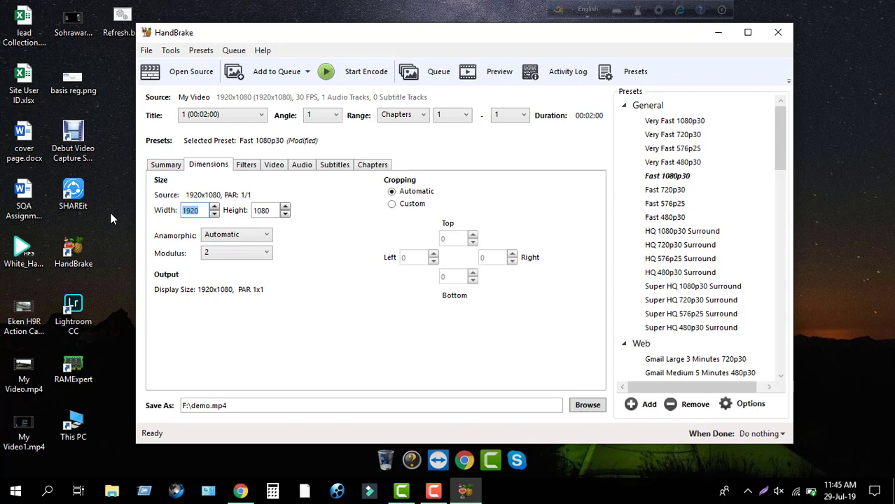
pyautogui.write('12280')
pyautogui.click(194, 214)
pyautogui.press('BackSpace')
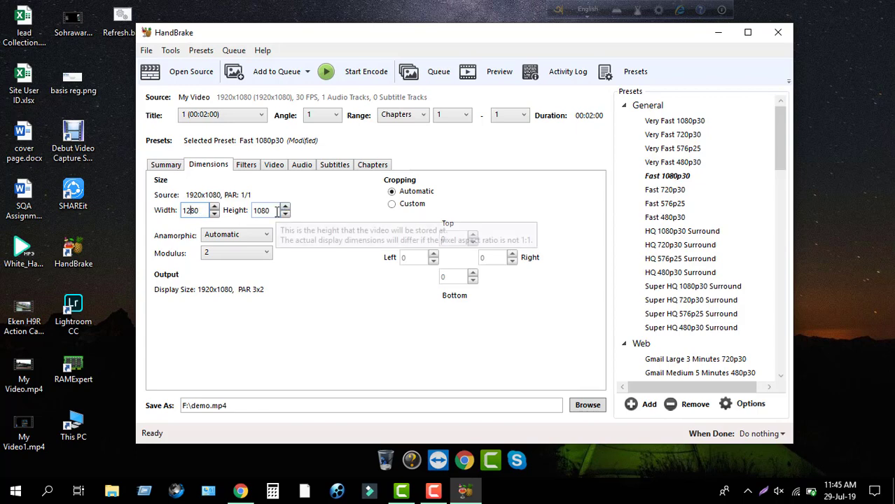
pyautogui.press('Tab')
pyautogui.write('7')
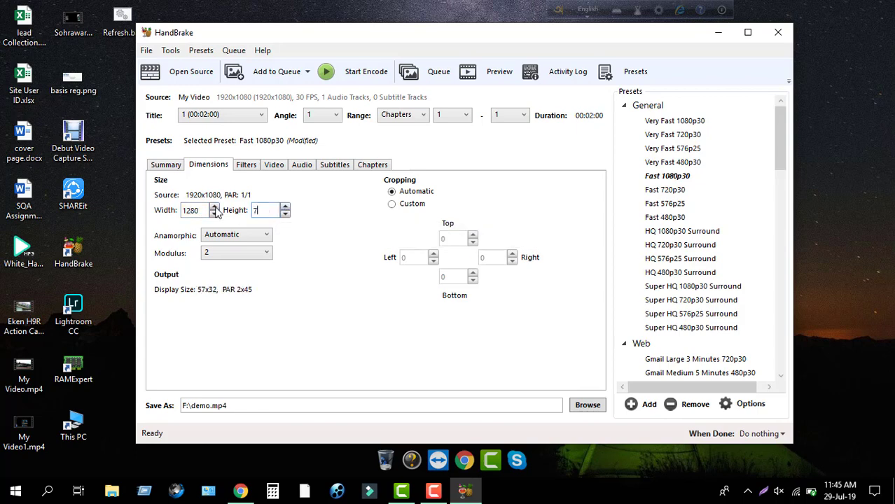
pyautogui.write('20')
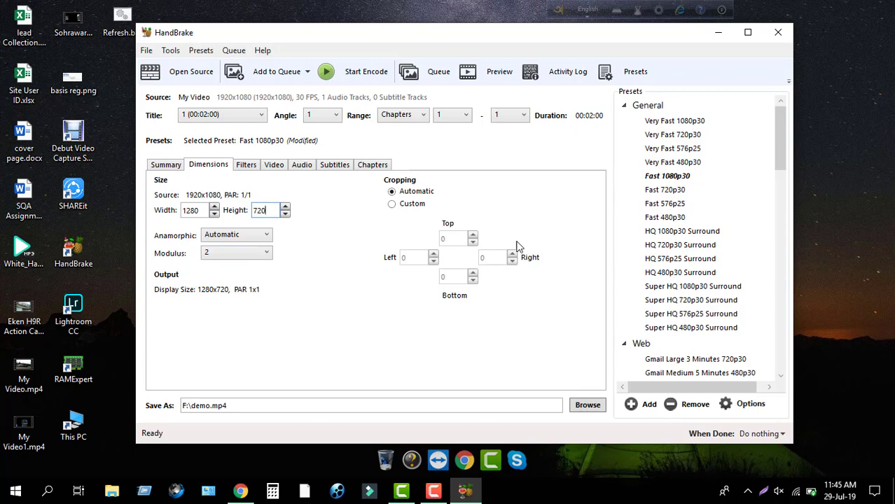
pyautogui.click(393, 206)
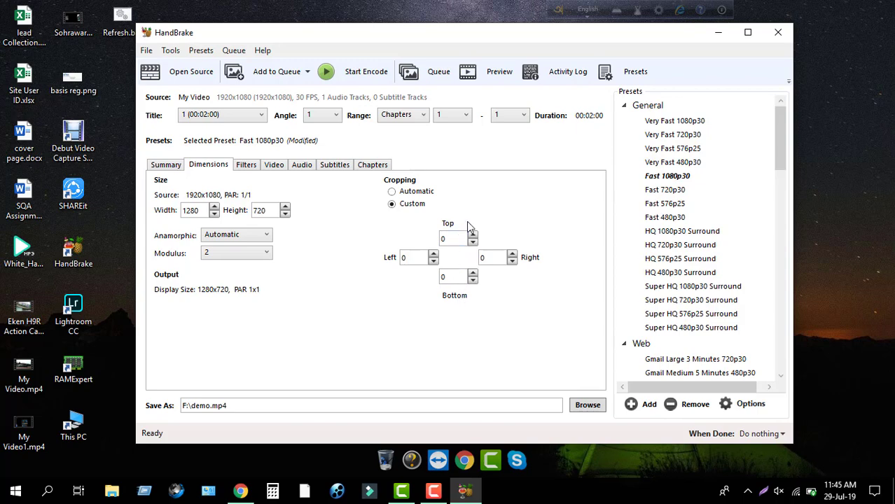
pyautogui.click(394, 193)
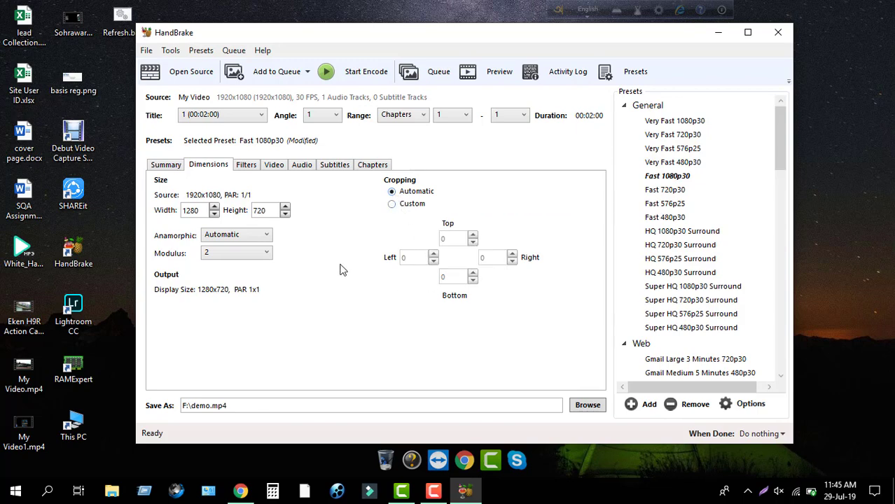
# Keep H.264 (x264) as the video codec and set the framerate to 25 FPS
pyautogui.click(247, 166)
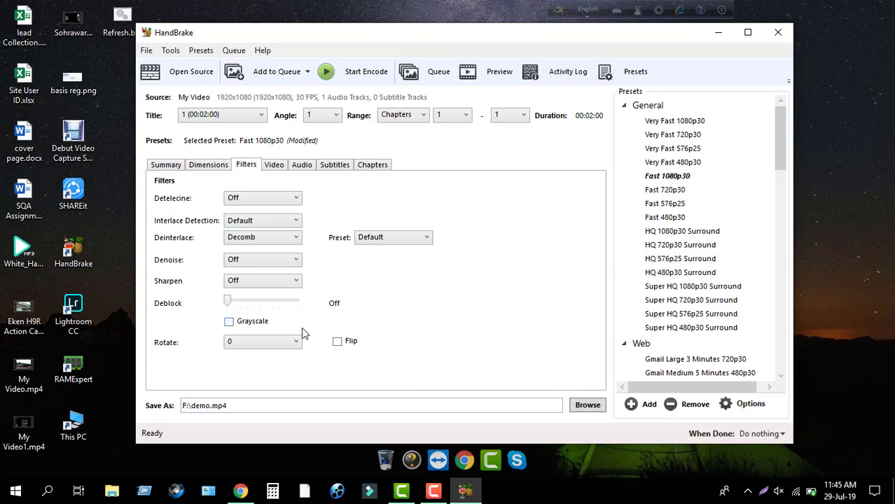
pyautogui.click(275, 165)
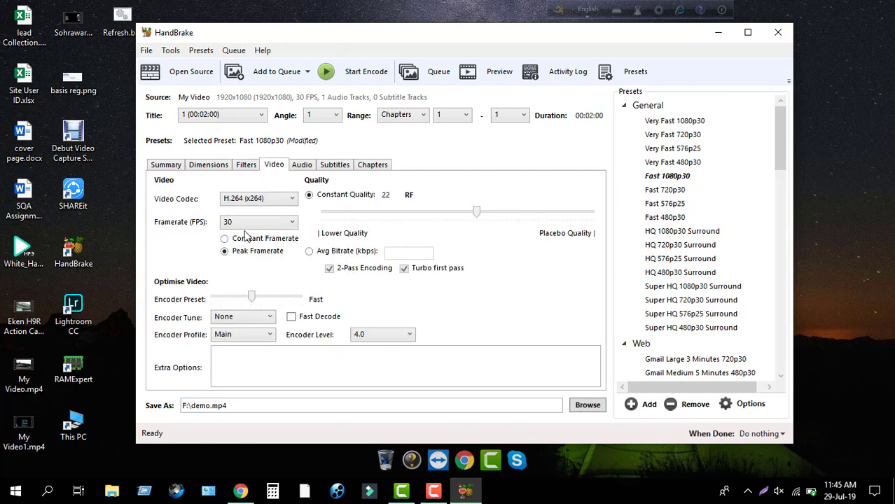
pyautogui.click(245, 200)
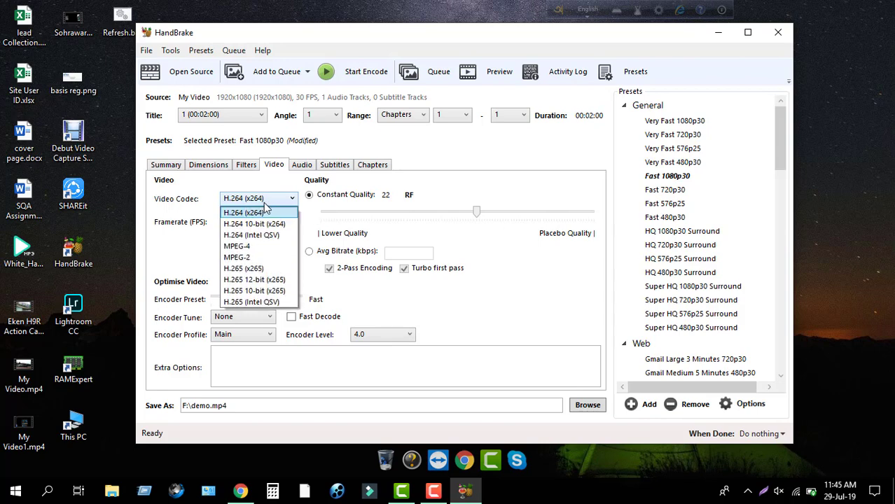
pyautogui.click(276, 204)
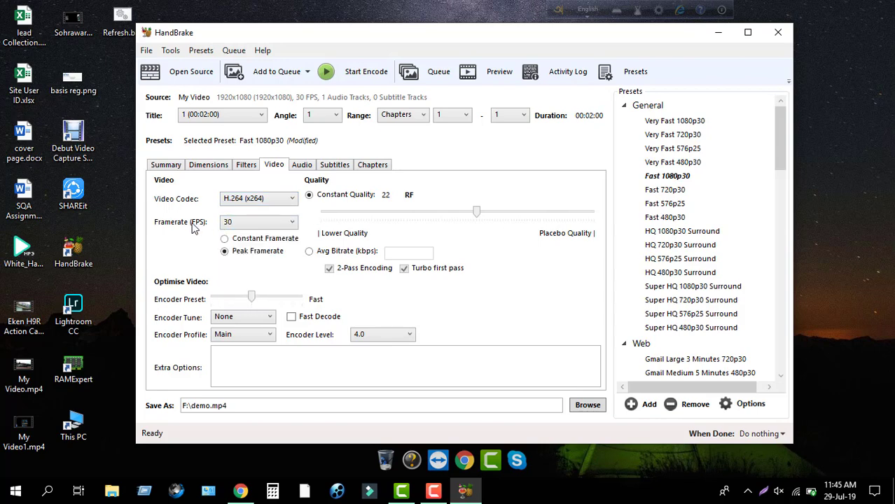
pyautogui.click(234, 224)
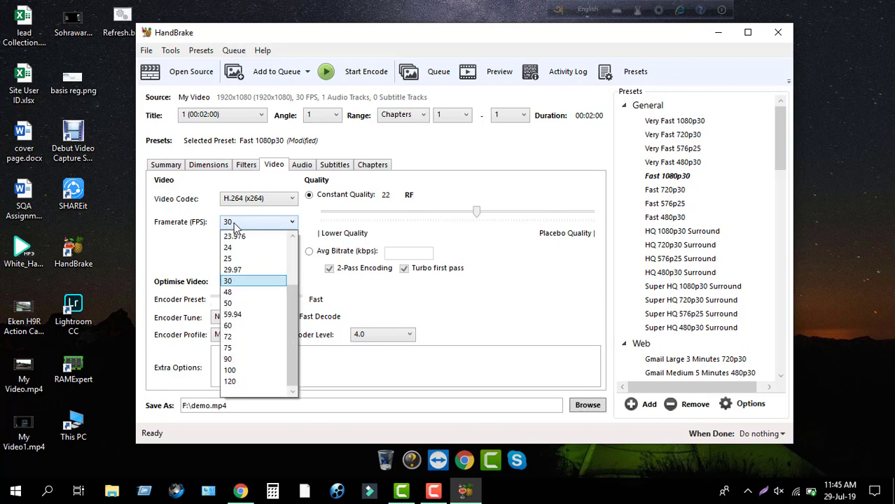
pyautogui.click(257, 259)
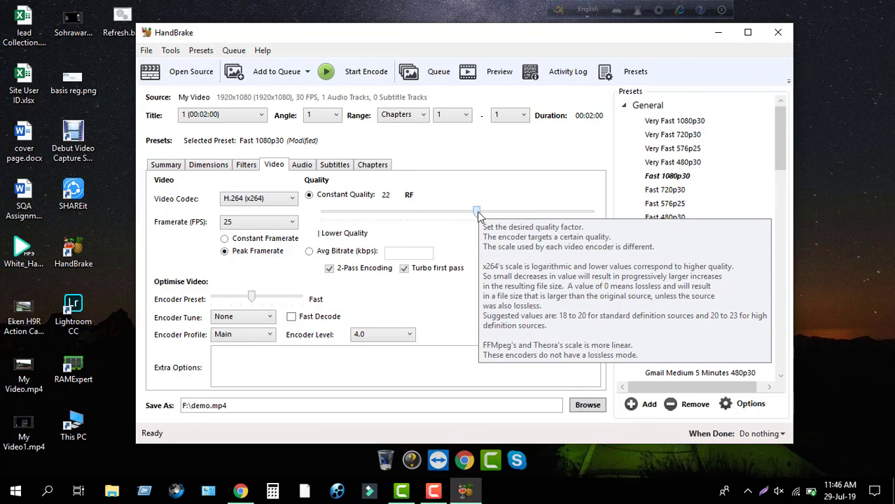
# Set the video's constant quality to RF 19 and the audio track's bitrate to 96
pyautogui.moveTo(478, 217); pyautogui.dragTo(432, 219)
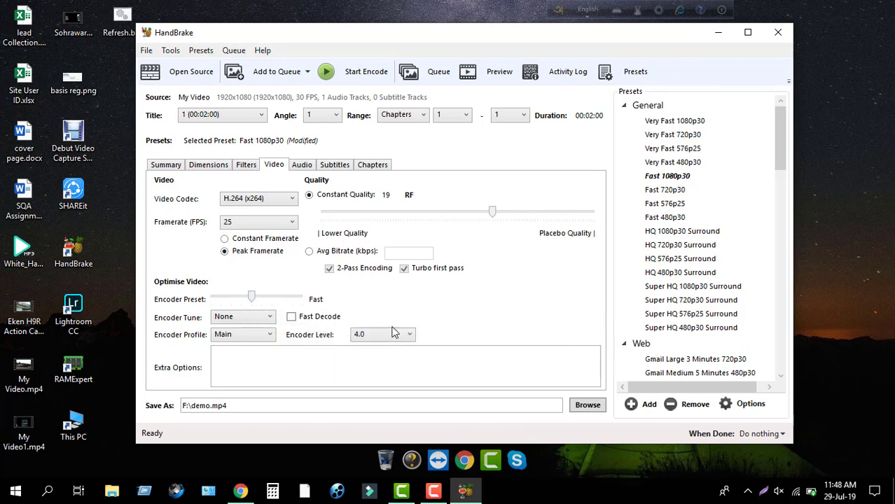
pyautogui.click(303, 166)
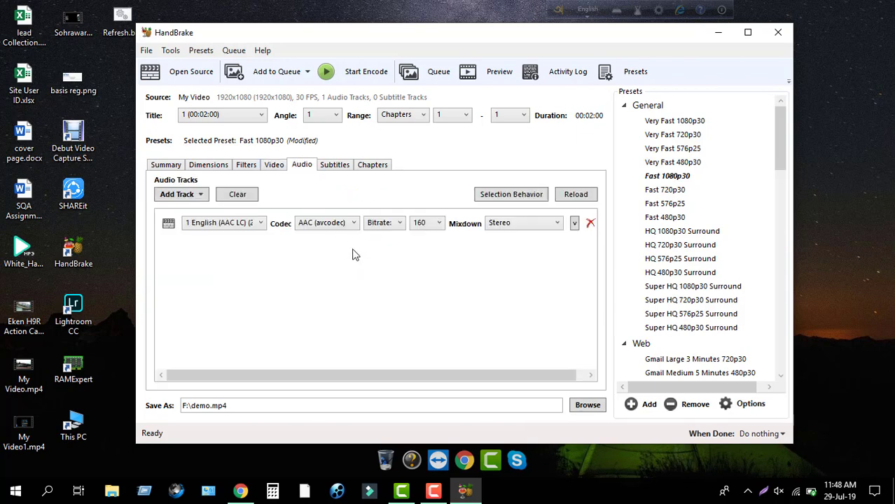
pyautogui.click(430, 231)
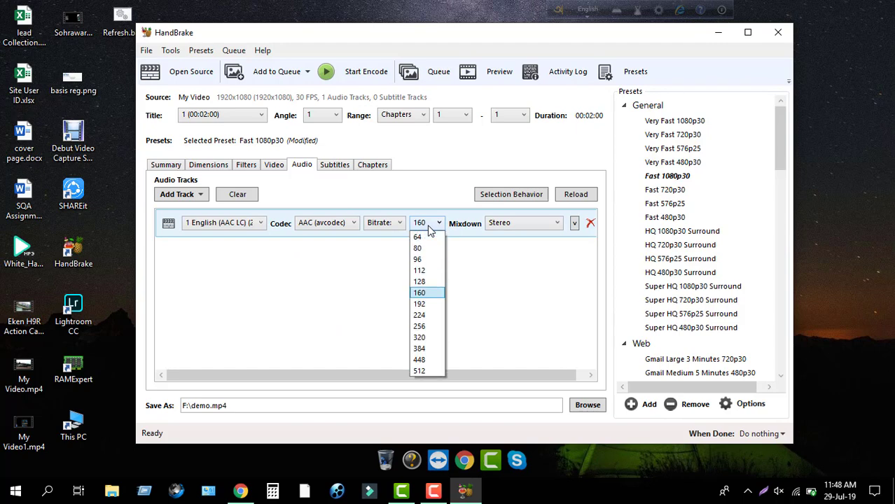
pyautogui.click(430, 260)
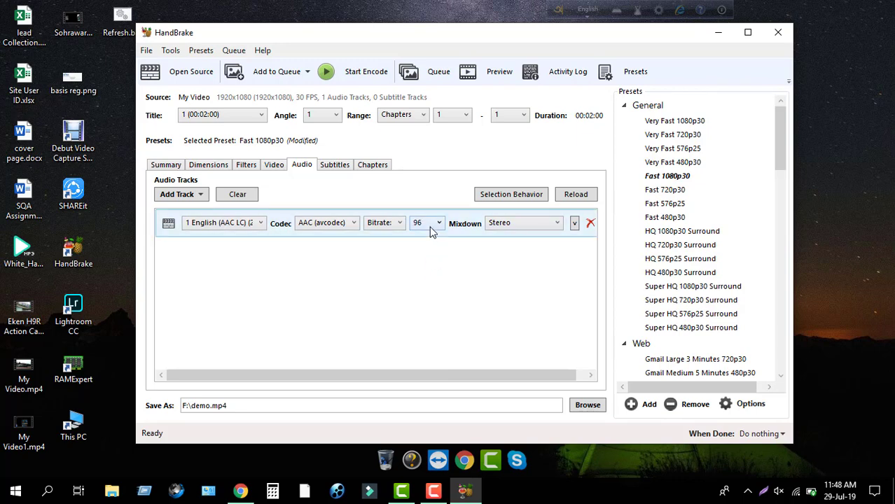
pyautogui.click(430, 231)
pyautogui.click(429, 230)
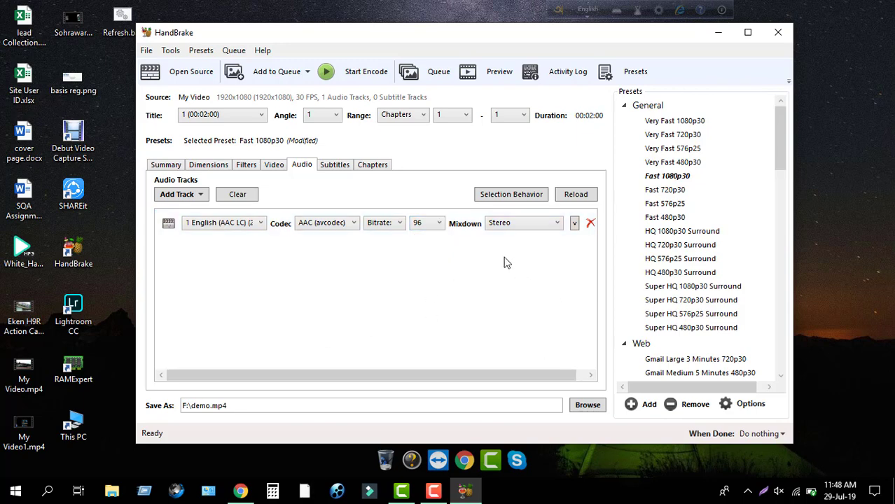
# Review the subtitle, chapter marker and dimension settings of the encode
pyautogui.click(336, 168)
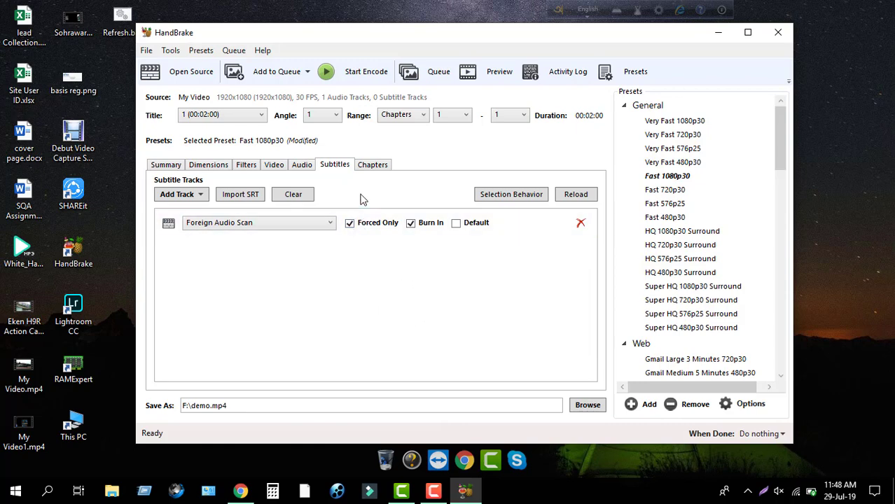
pyautogui.click(372, 166)
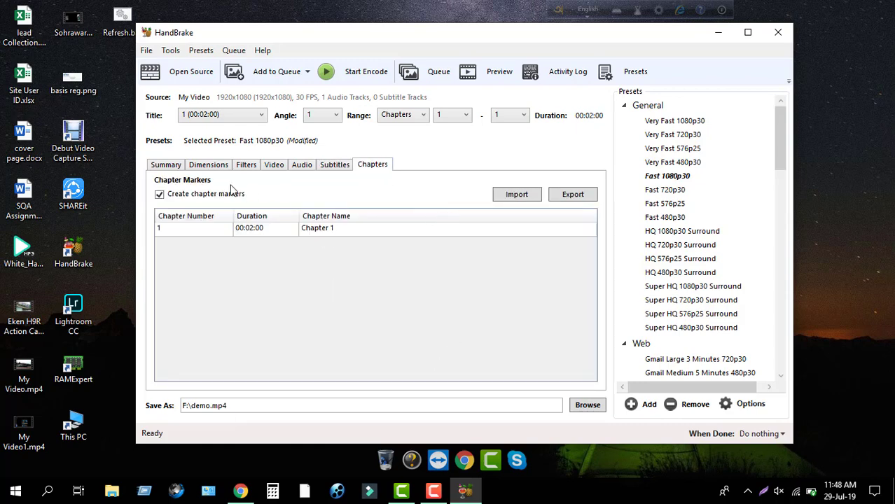
pyautogui.click(210, 166)
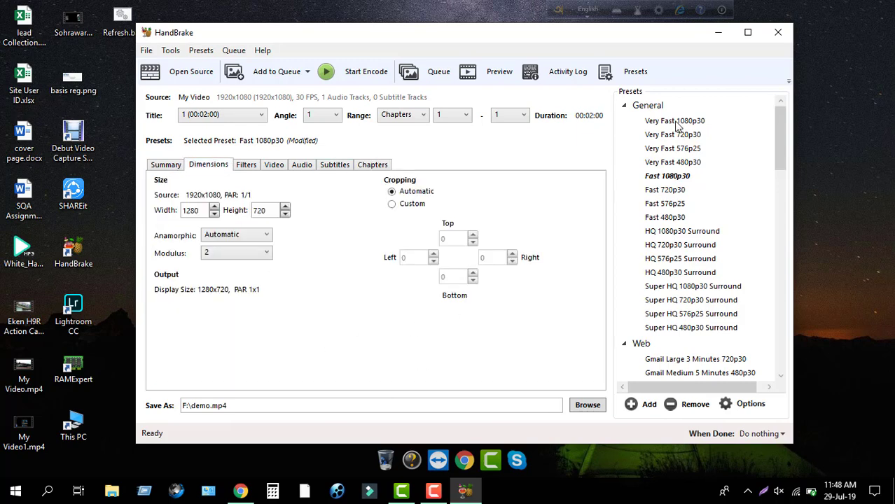
# Save the current settings as a custom preset named demo, overwriting the existing preset of that name
pyautogui.click(639, 77)
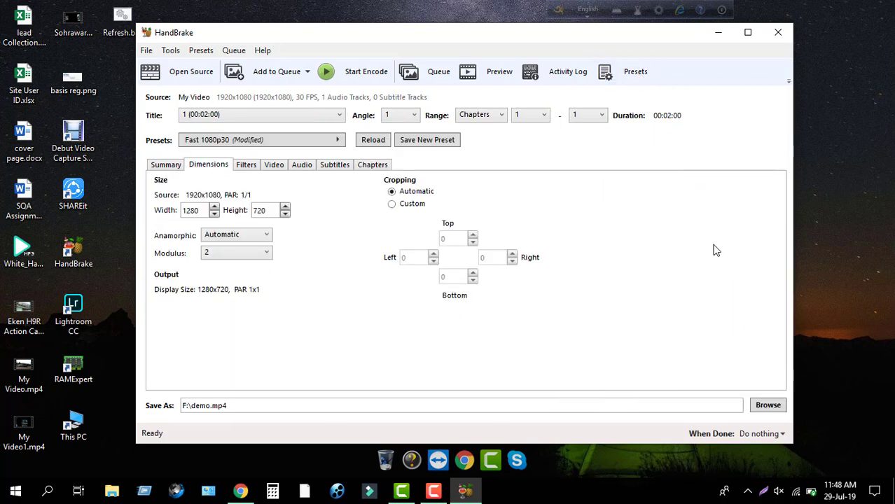
pyautogui.click(634, 73)
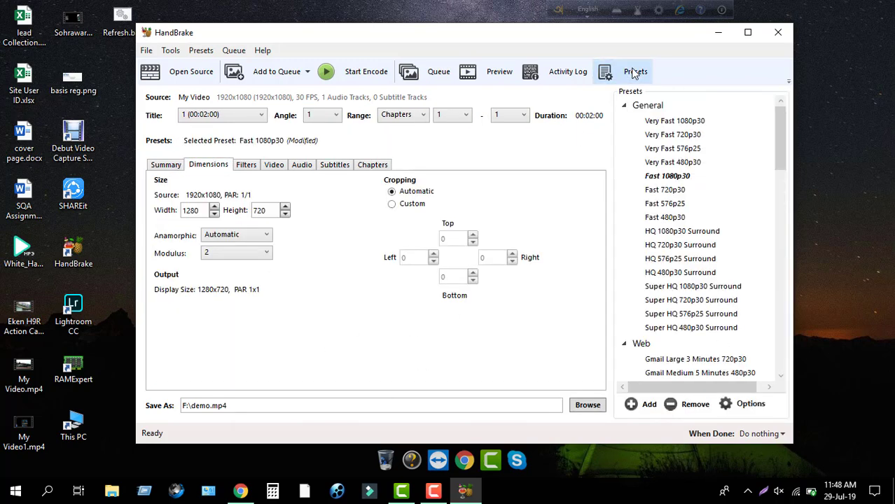
pyautogui.click(645, 412)
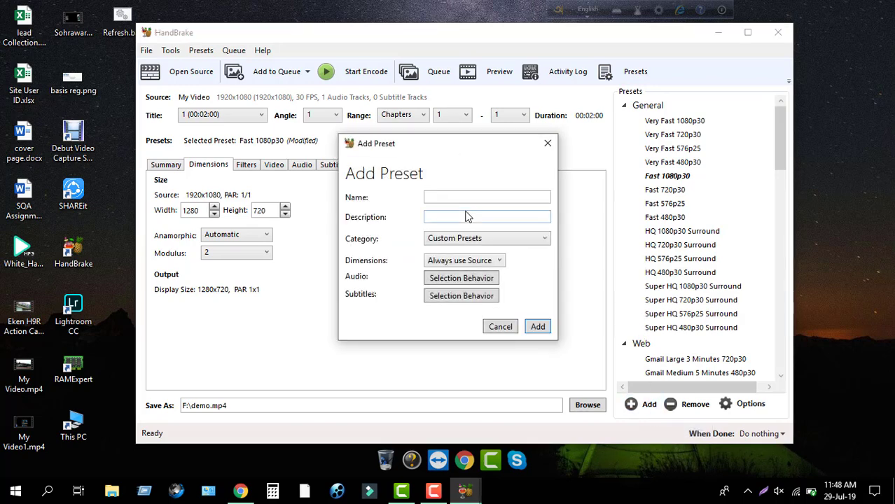
pyautogui.click(469, 197)
pyautogui.write('demo')
pyautogui.click(539, 327)
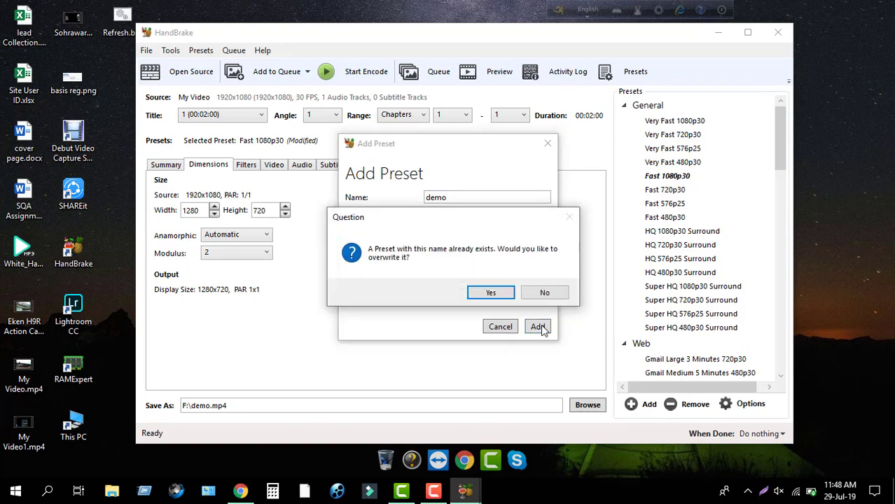
pyautogui.click(490, 295)
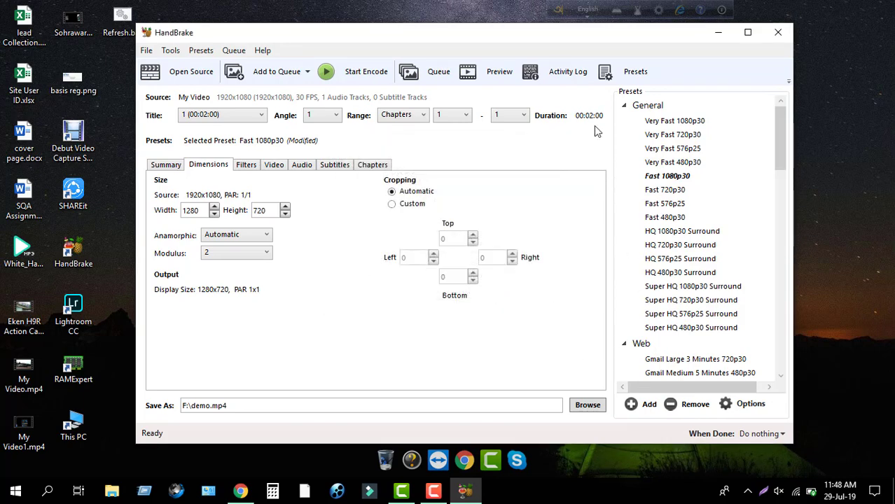
# Find the demo preset under Custom Presets in the presets list
pyautogui.click(635, 73)
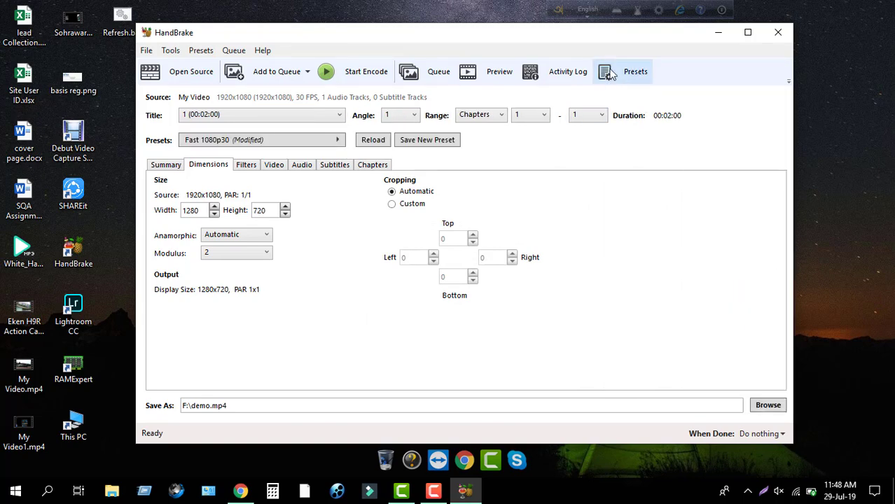
pyautogui.click(634, 73)
pyautogui.moveTo(784, 143); pyautogui.dragTo(777, 371)
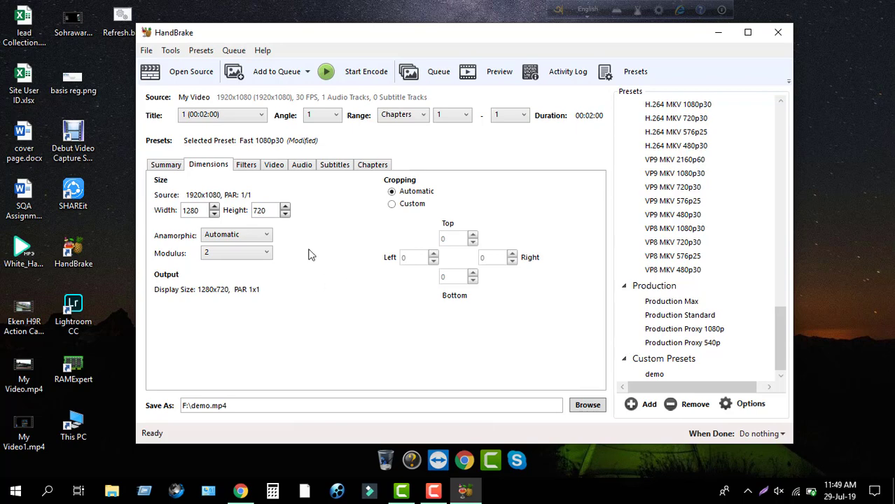
# Check the file size of My Video.mp4 in its desktop file properties, and close them
pyautogui.rightClick(24, 378)
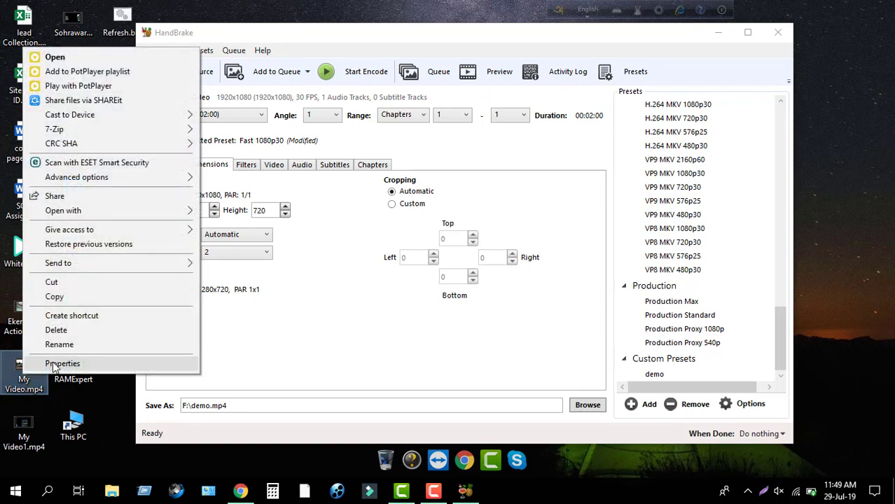
pyautogui.click(55, 363)
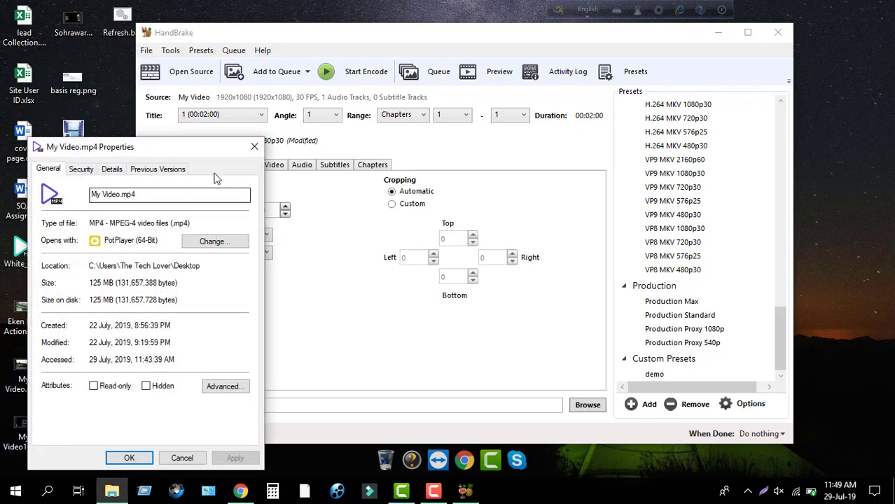
pyautogui.click(253, 146)
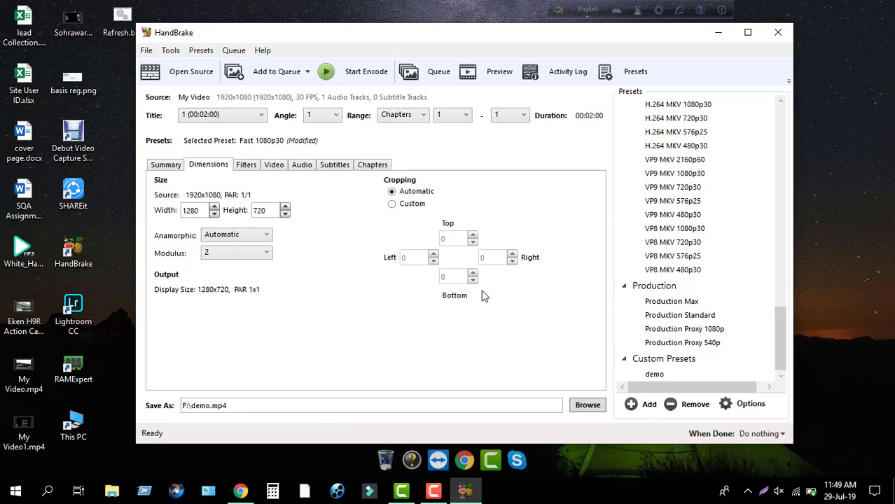
# Start encoding the video and overwrite the existing demo.mp4
pyautogui.click(355, 74)
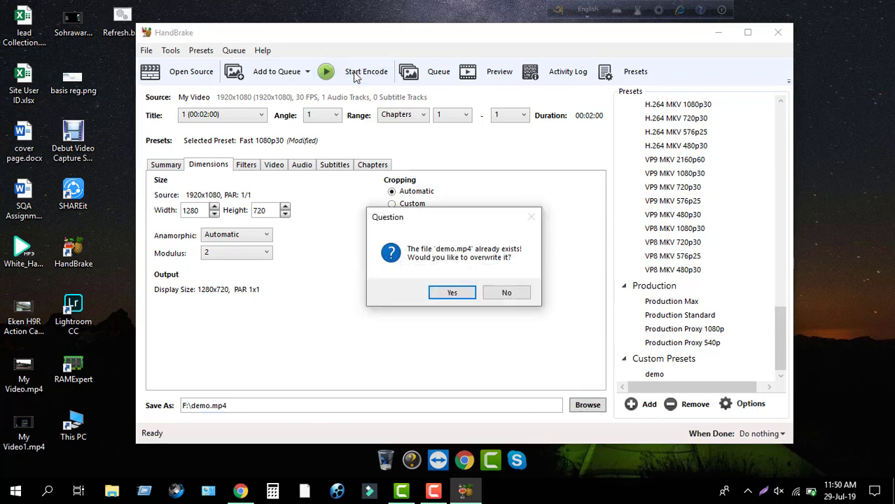
pyautogui.click(462, 297)
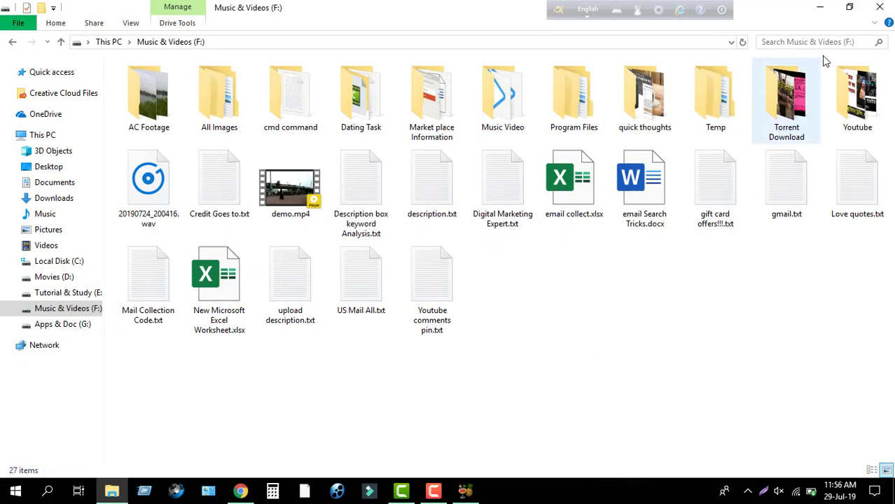
# Return to the desktop and examine the size, frame dimensions, bitrate and frame rate of the original My Video.mp4
pyautogui.click(820, 7)
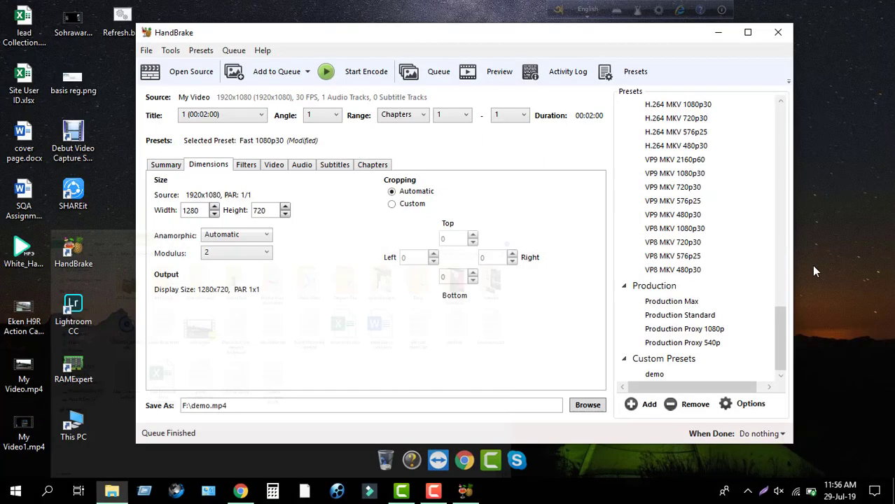
pyautogui.rightClick(28, 384)
pyautogui.click(62, 363)
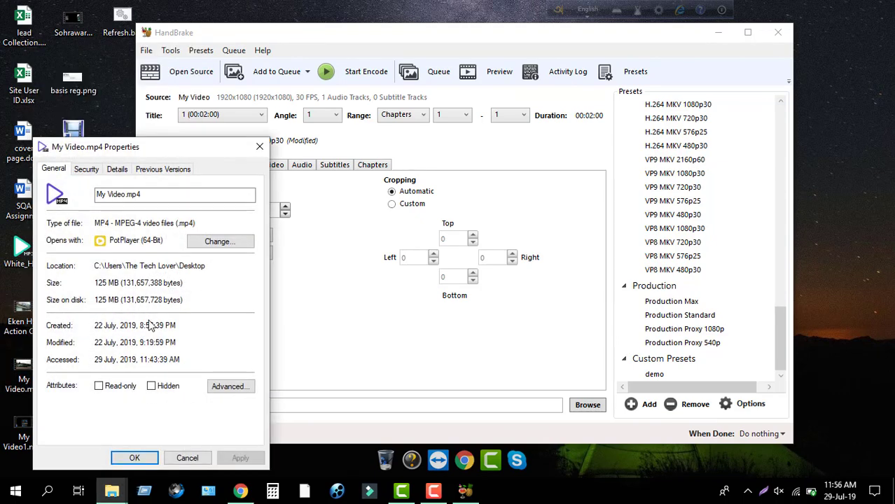
pyautogui.click(85, 172)
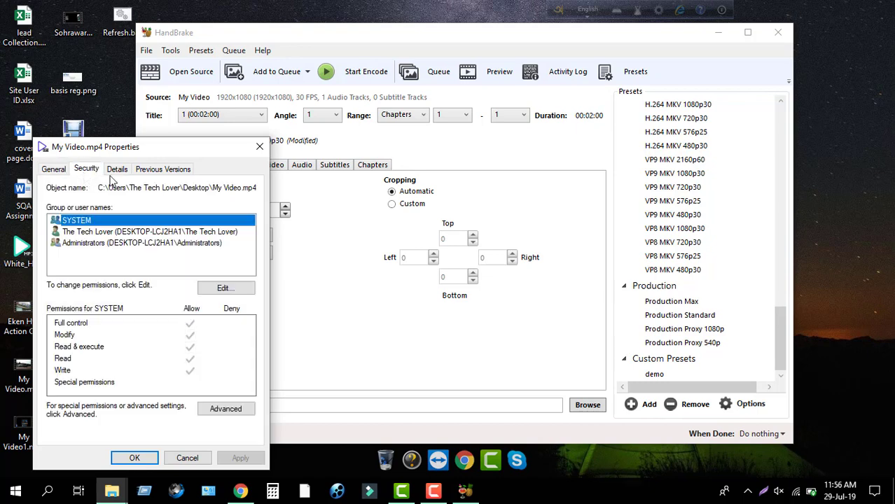
pyautogui.click(117, 169)
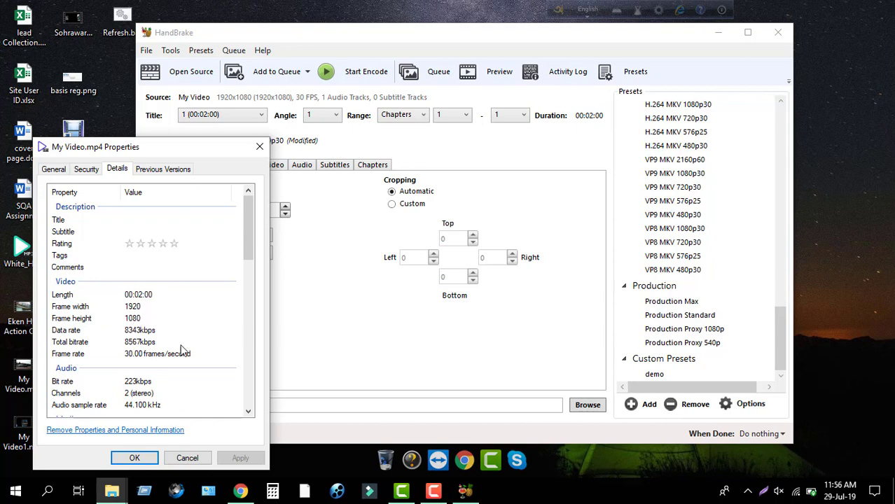
pyautogui.click(259, 148)
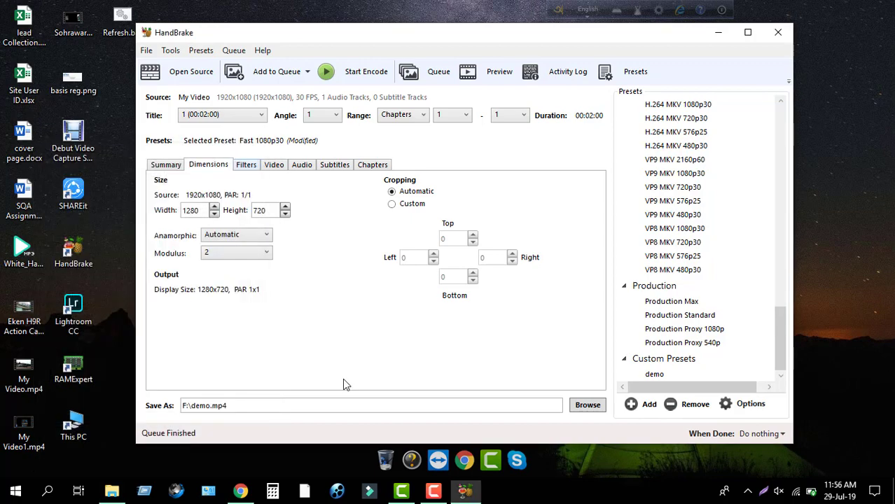
# Switch to File Explorer and examine the size and video and audio details of demo.mp4 on Music & Videos (F:)
pyautogui.click(717, 33)
pyautogui.click(112, 491)
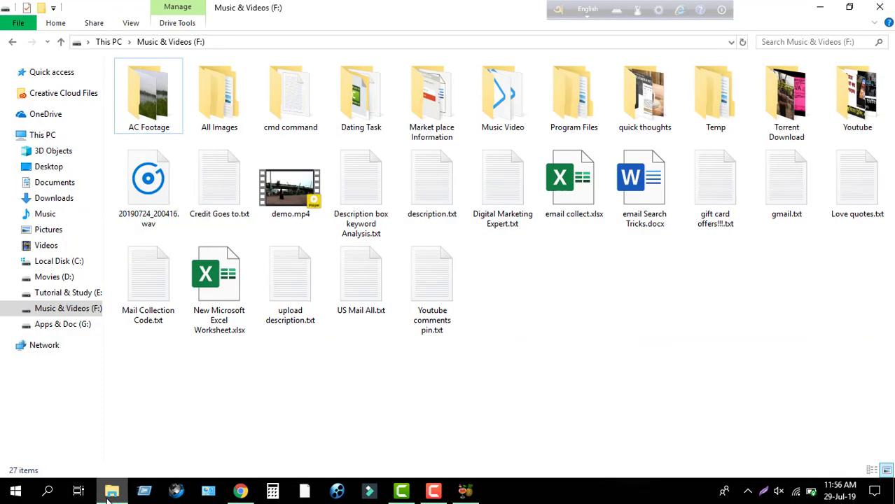
pyautogui.rightClick(280, 188)
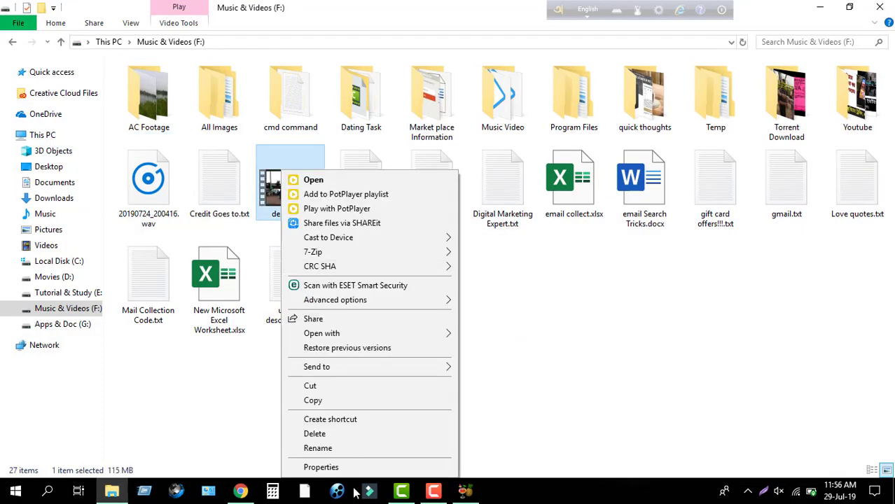
pyautogui.click(321, 467)
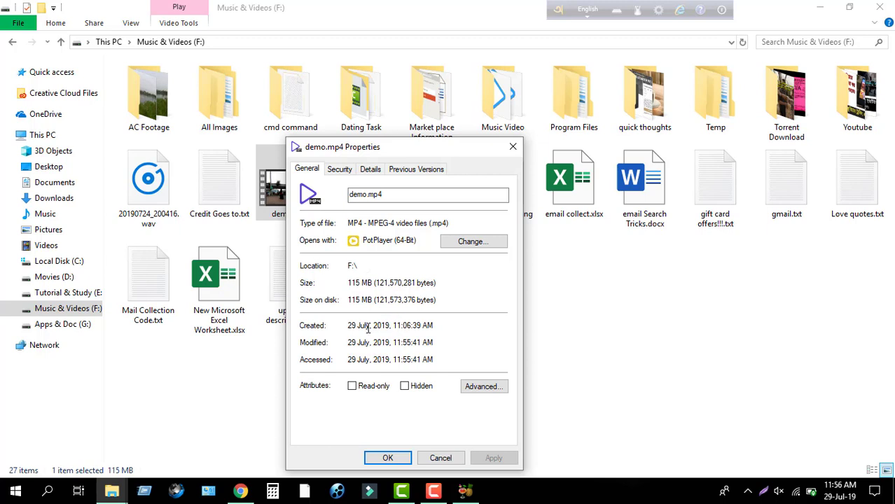
pyautogui.click(370, 170)
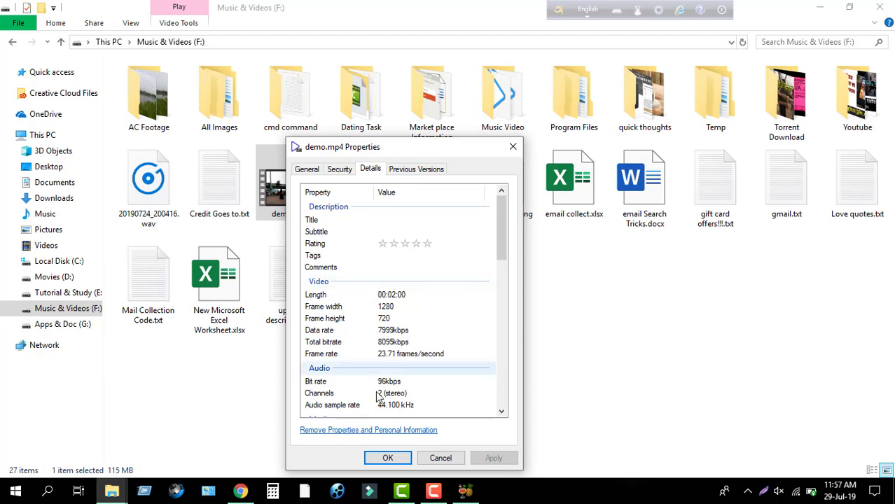
pyautogui.click(512, 147)
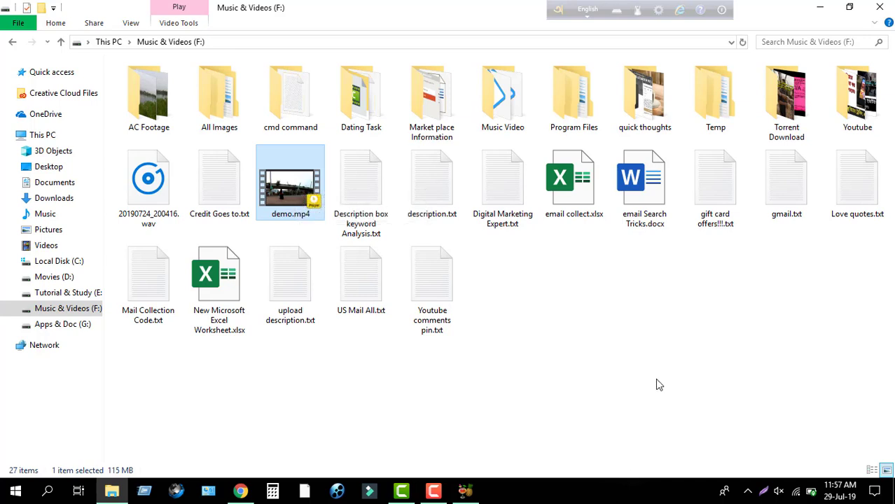
# Play the original My Video.mp4 from the desktop in PotPlayer and skip ahead to about 48 seconds
pyautogui.click(819, 7)
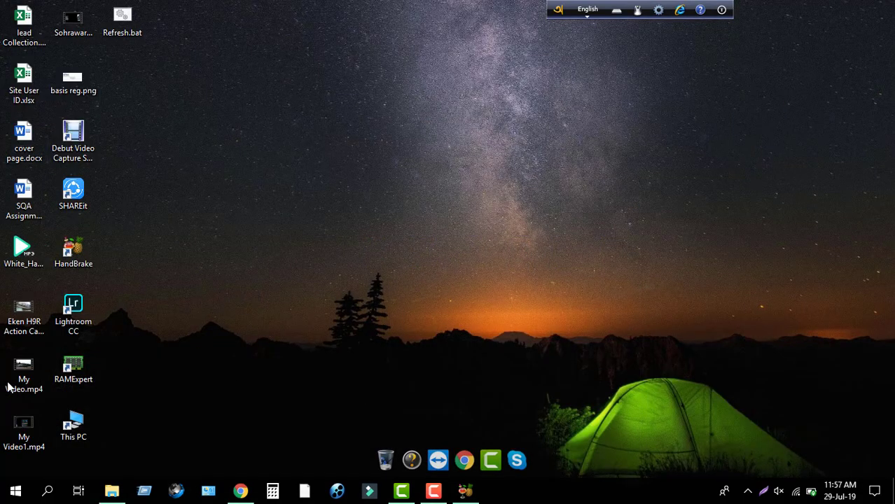
pyautogui.doubleClick(14, 378)
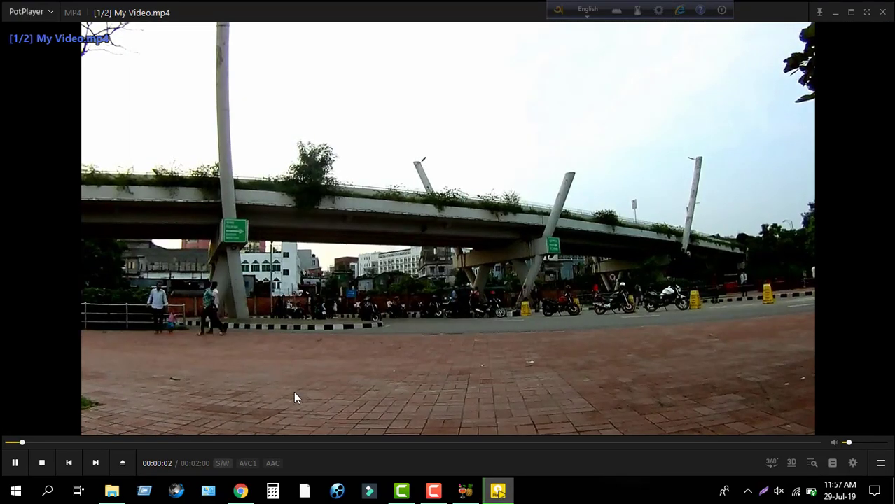
pyautogui.click(143, 443)
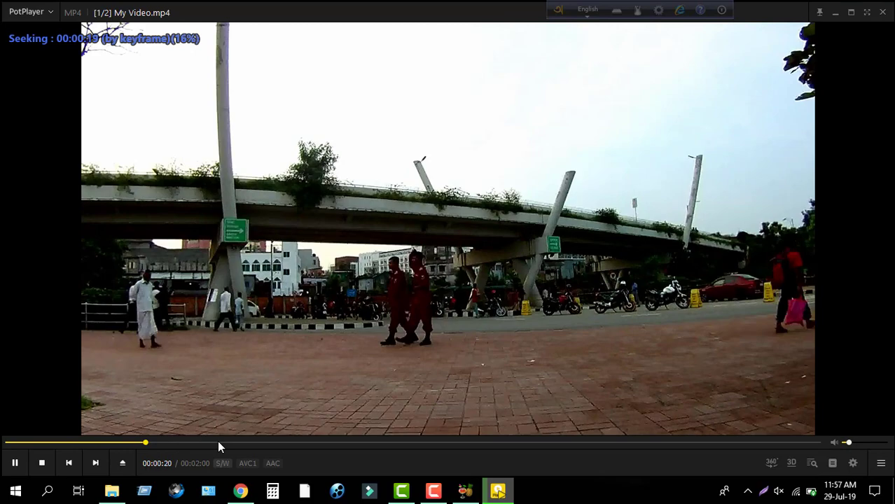
pyautogui.click(216, 443)
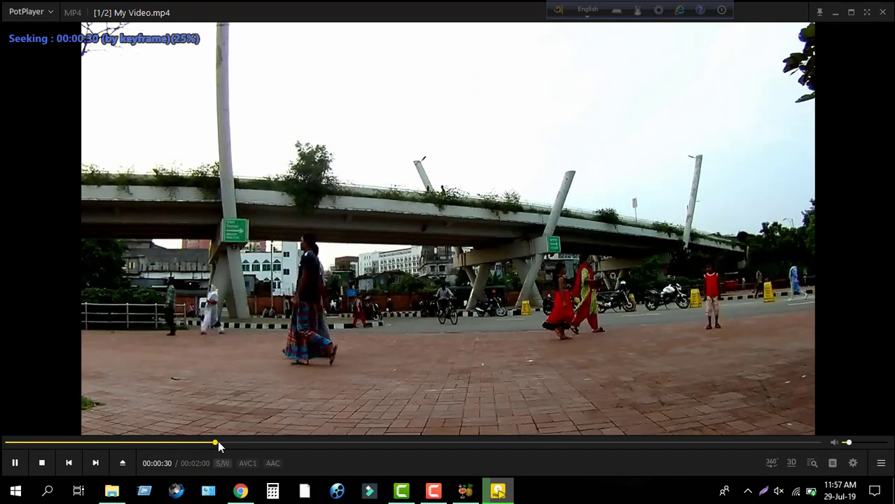
pyautogui.click(337, 443)
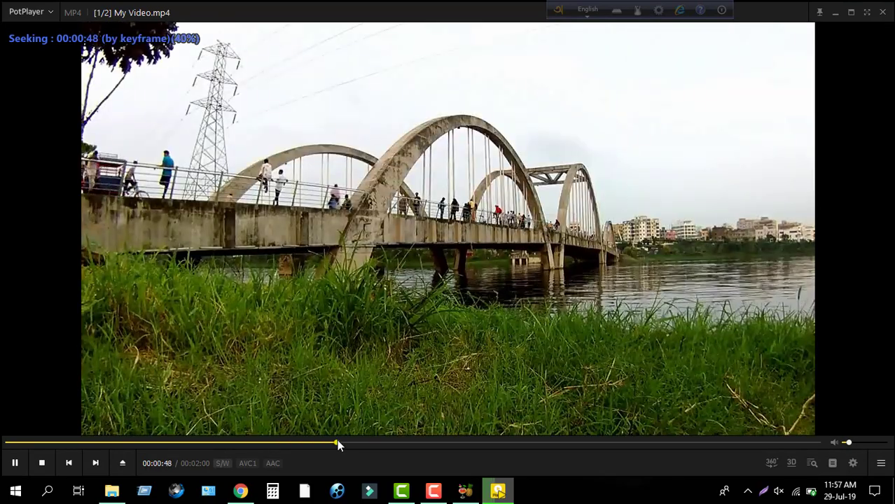
# Skip through the second half of the original My Video.mp4 to about 1:17 to check its picture quality, and close the player
pyautogui.click(383, 442)
pyautogui.click(436, 442)
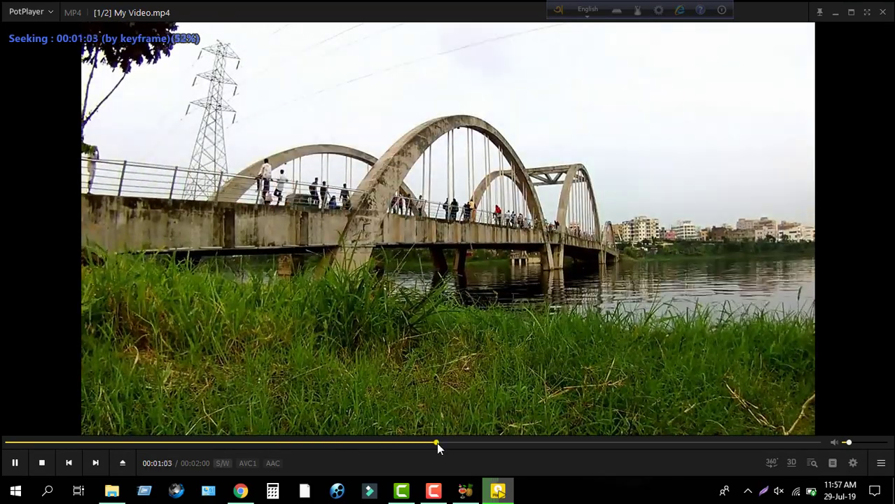
pyautogui.click(475, 443)
pyautogui.click(532, 442)
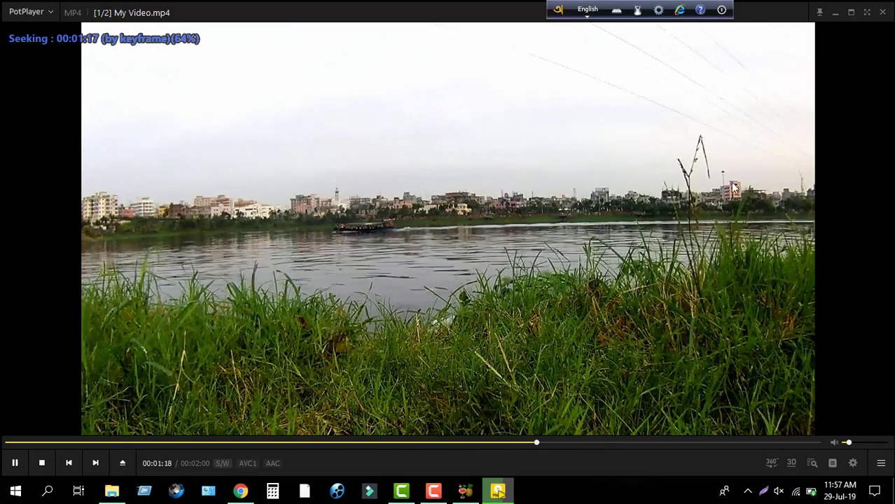
pyautogui.click(882, 14)
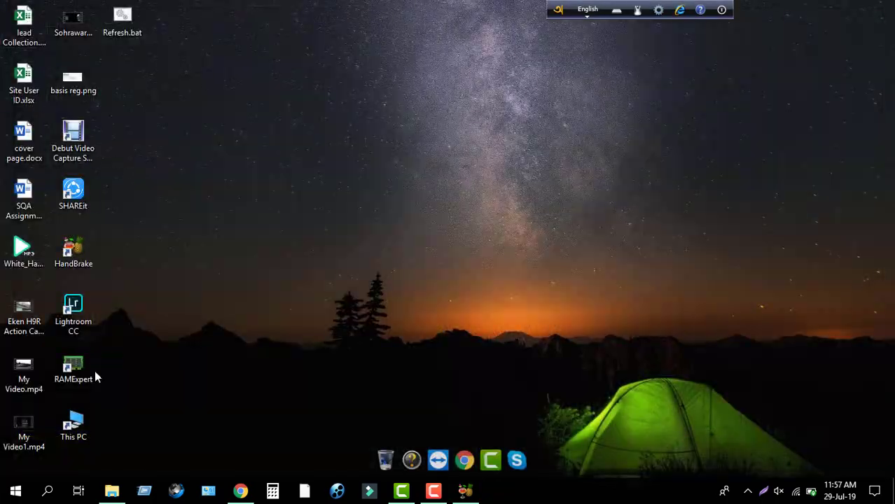
# Switch to File Explorer and play demo.mp4 from Music & Videos (F:) in full screen
pyautogui.click(112, 493)
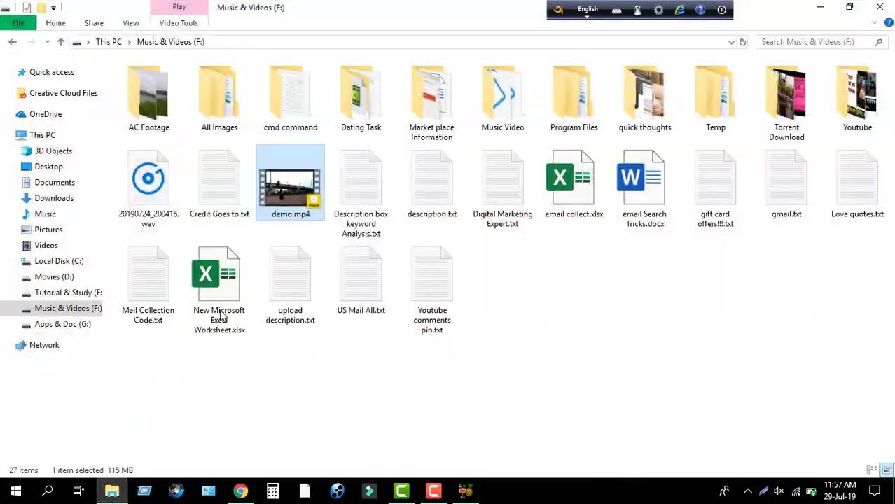
pyautogui.doubleClick(283, 194)
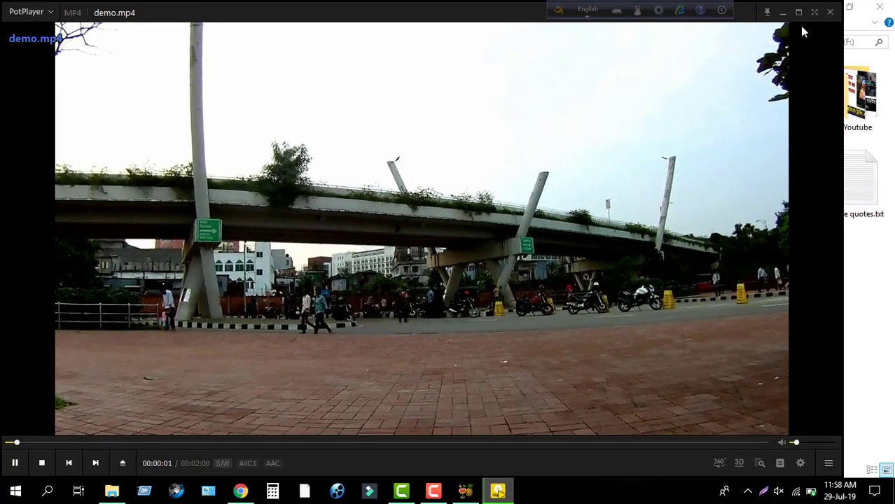
pyautogui.click(814, 13)
# Skip through demo.mp4 from about 30 seconds to past the one-minute mark to check its picture quality, and close the player
pyautogui.moveTo(145, 497)
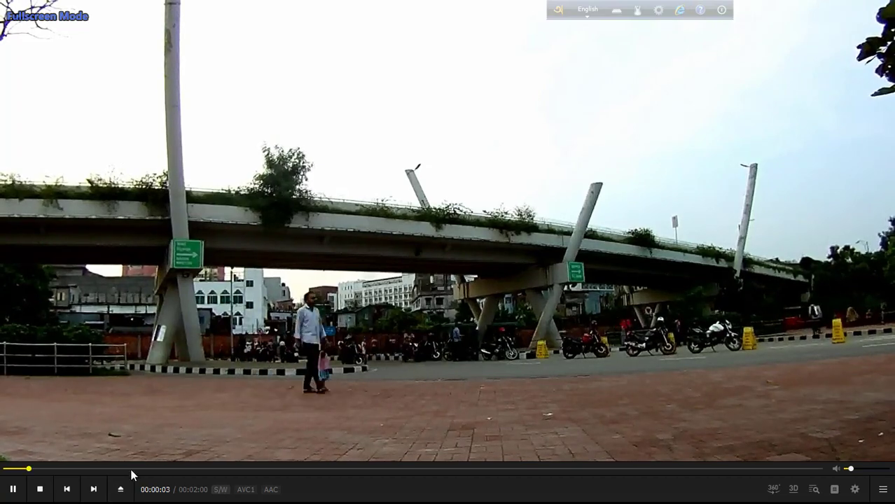
pyautogui.click(190, 468)
pyautogui.click(231, 469)
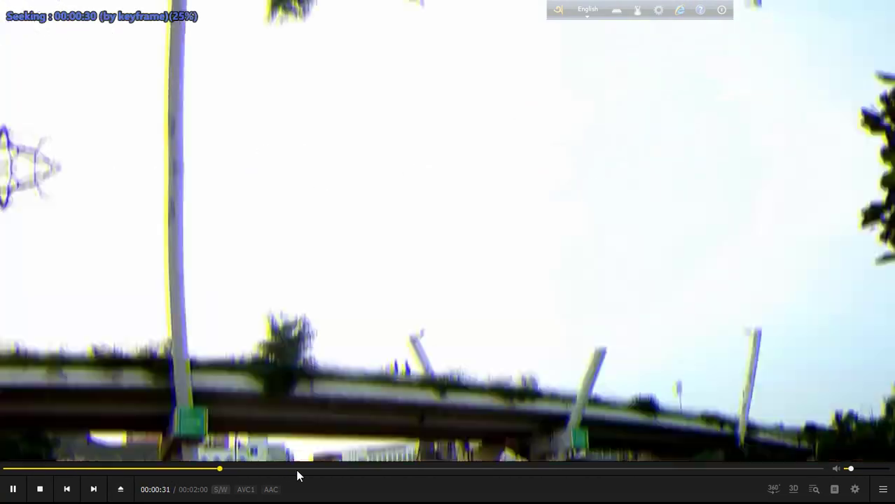
pyautogui.click(296, 469)
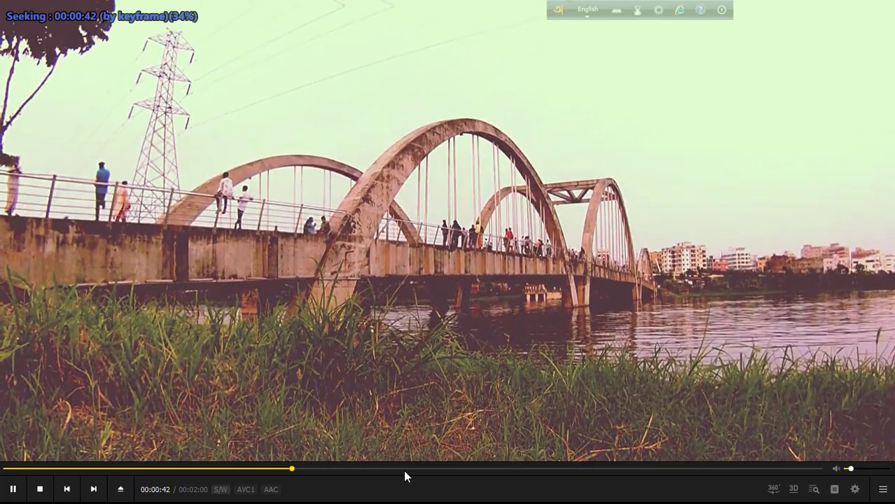
pyautogui.click(404, 469)
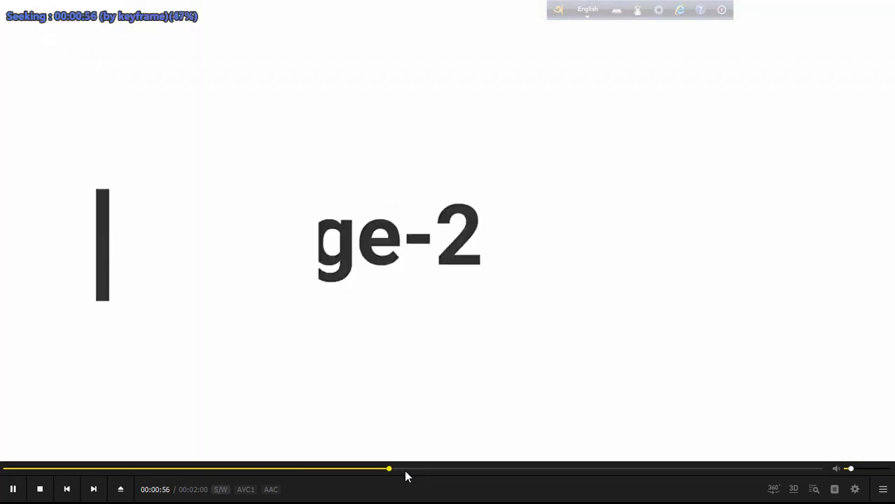
pyautogui.click(440, 469)
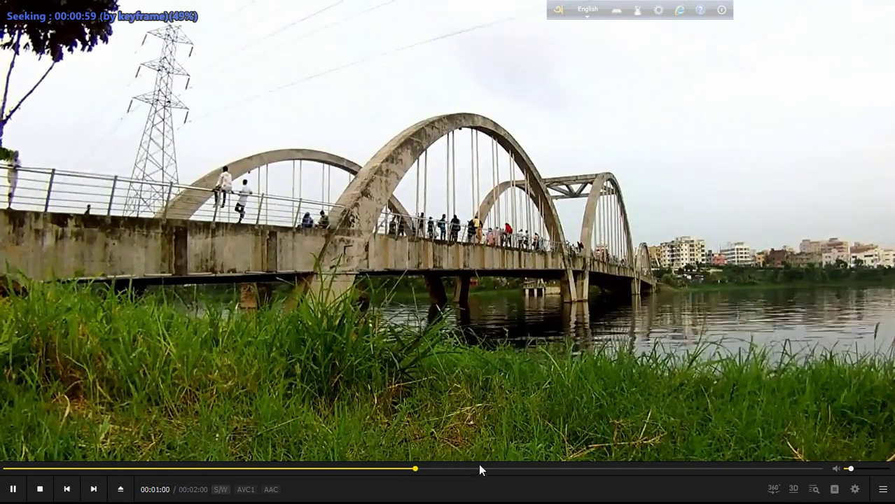
pyautogui.click(529, 469)
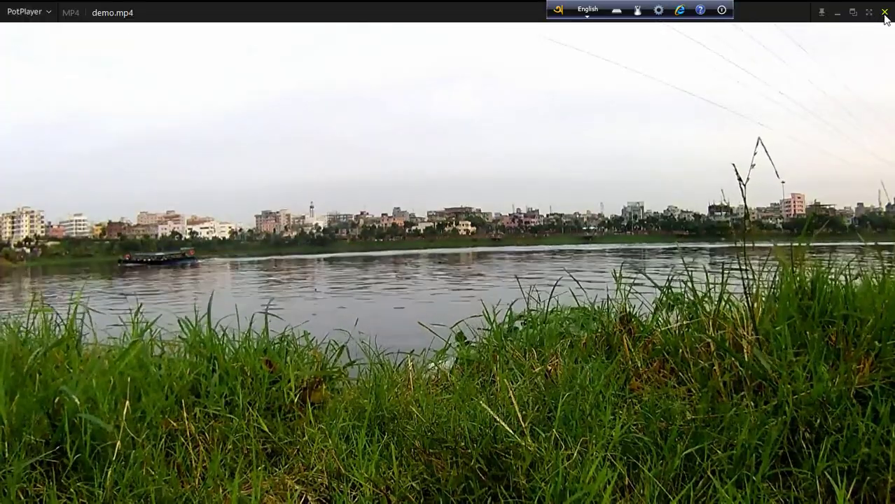
pyautogui.click(885, 12)
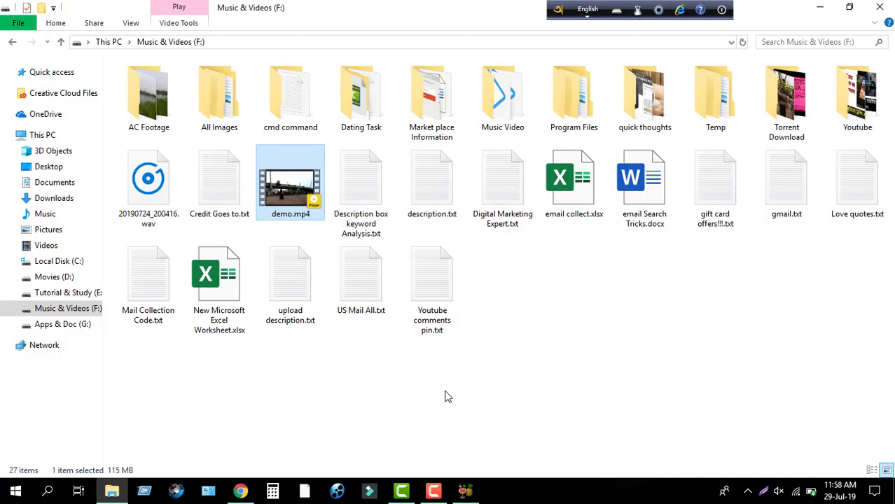